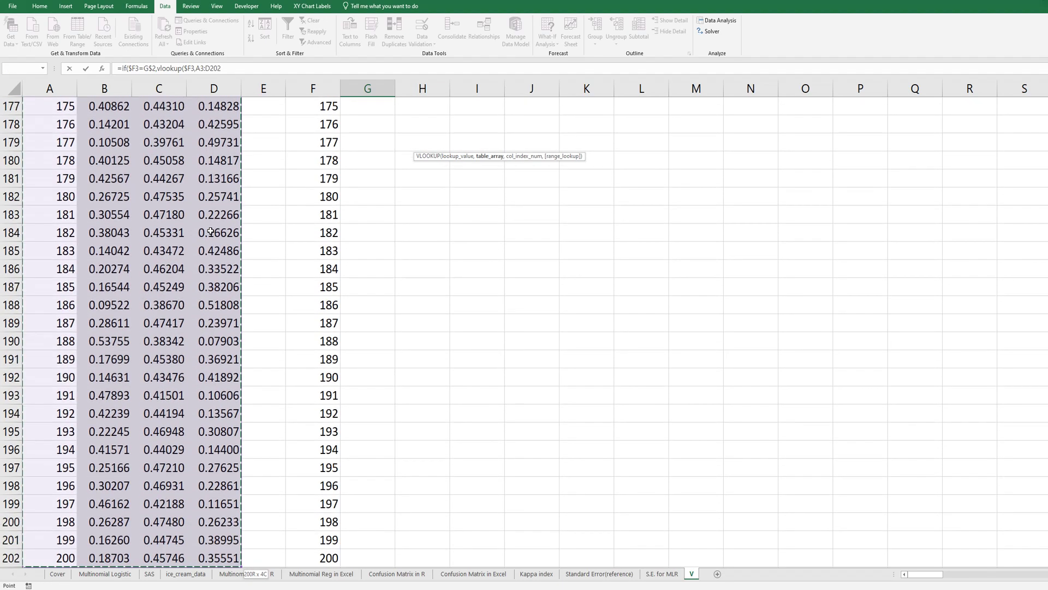
# - Complete G3's formula as =IF($F3=G$2,VLOOKUP($F3,$A$3:$D$202,2,FALSE)*(1-VLOOKUP($F3,$A$3:$D$202,2,FALSE)),0)
pyautogui.press('F4')
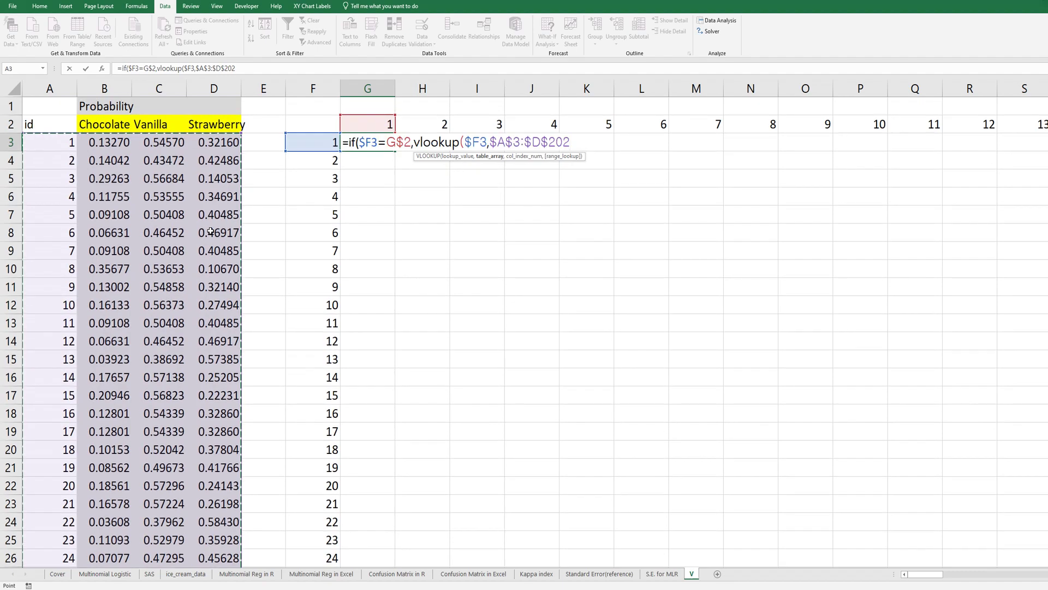
pyautogui.write(',2,f')
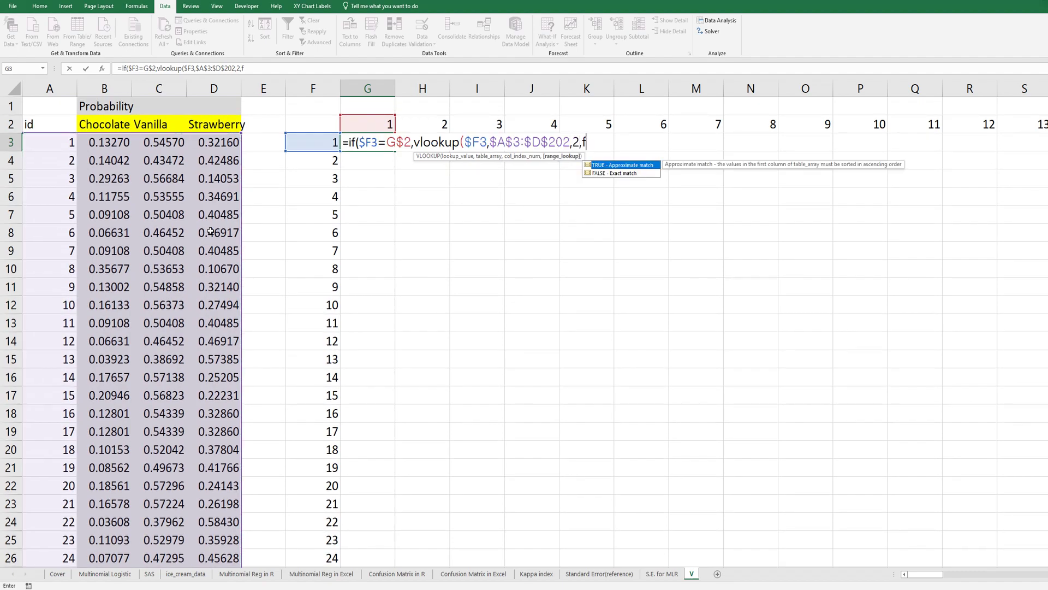
pyautogui.write('alse)*(1-')
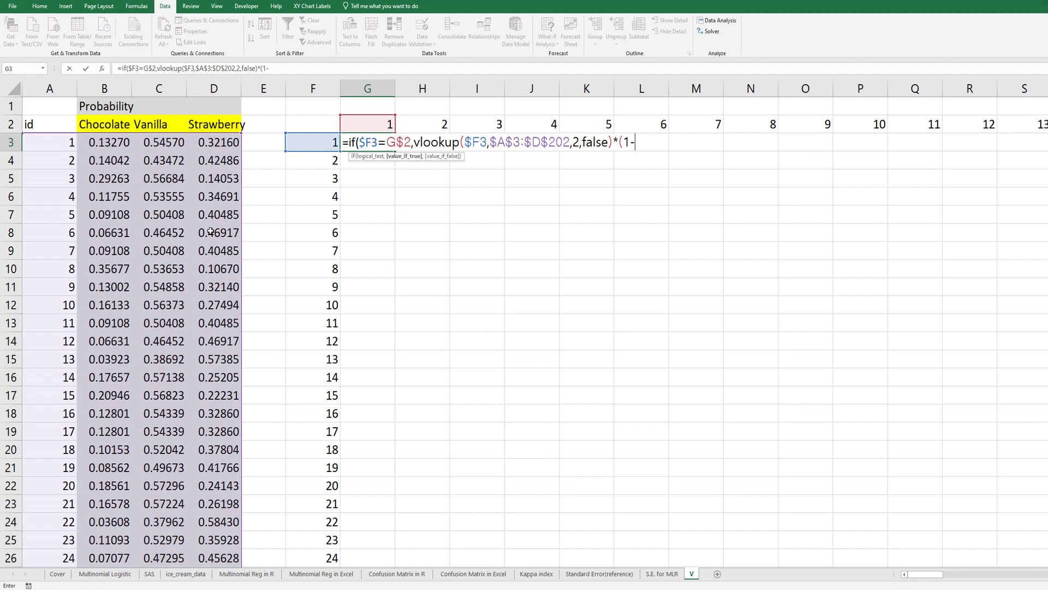
pyautogui.click(152, 68)
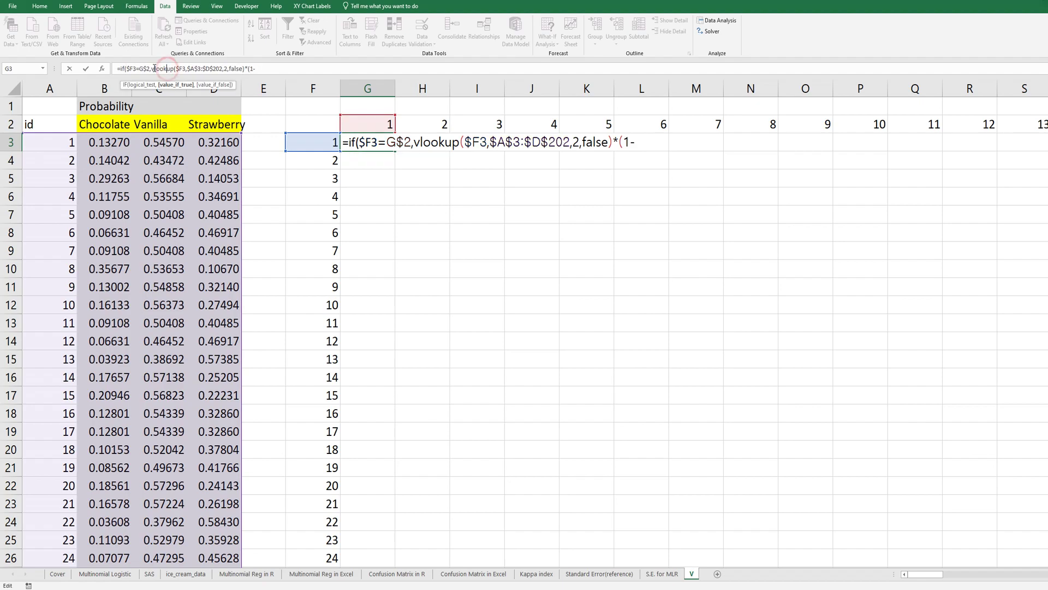
pyautogui.moveTo(152, 68); pyautogui.dragTo(245, 66)
pyautogui.hotkey('ctrl', 'c')
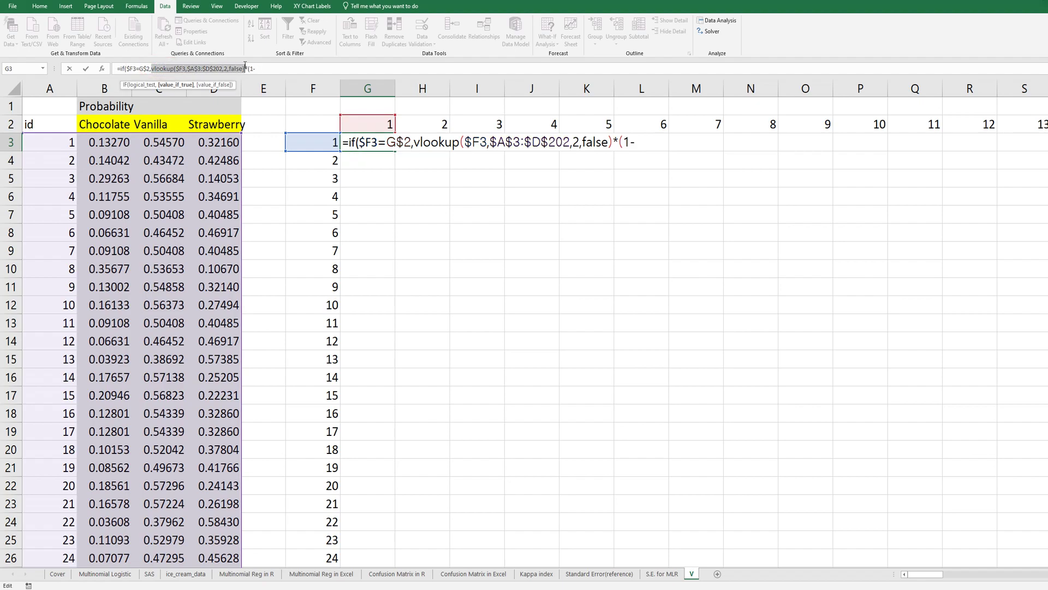
pyautogui.click(270, 68)
pyautogui.hotkey('ctrl', 'v')
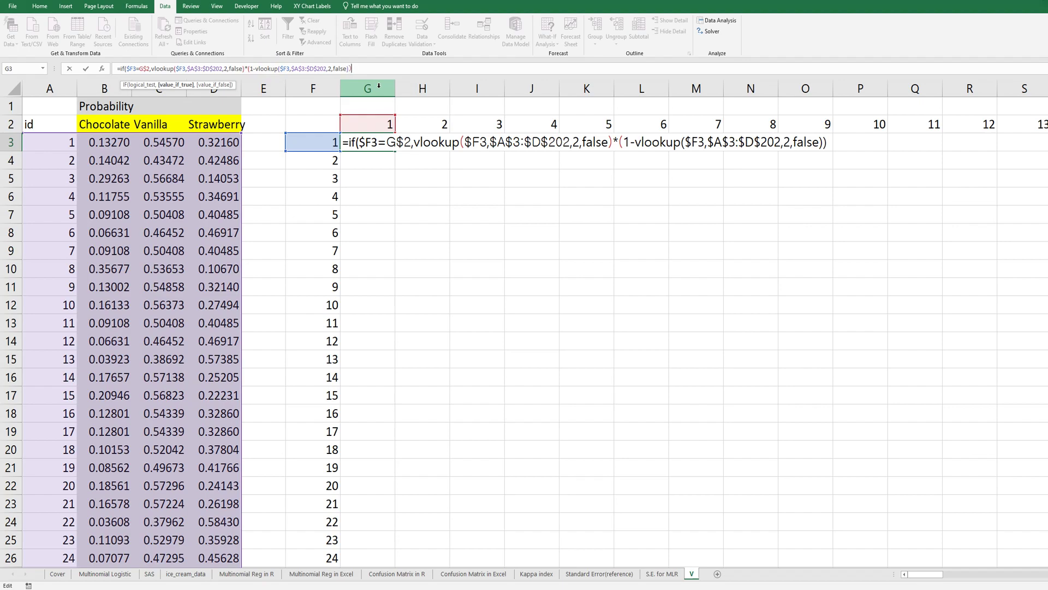
pyautogui.write(',0)')
pyautogui.press('Return')
pyautogui.press('Up')
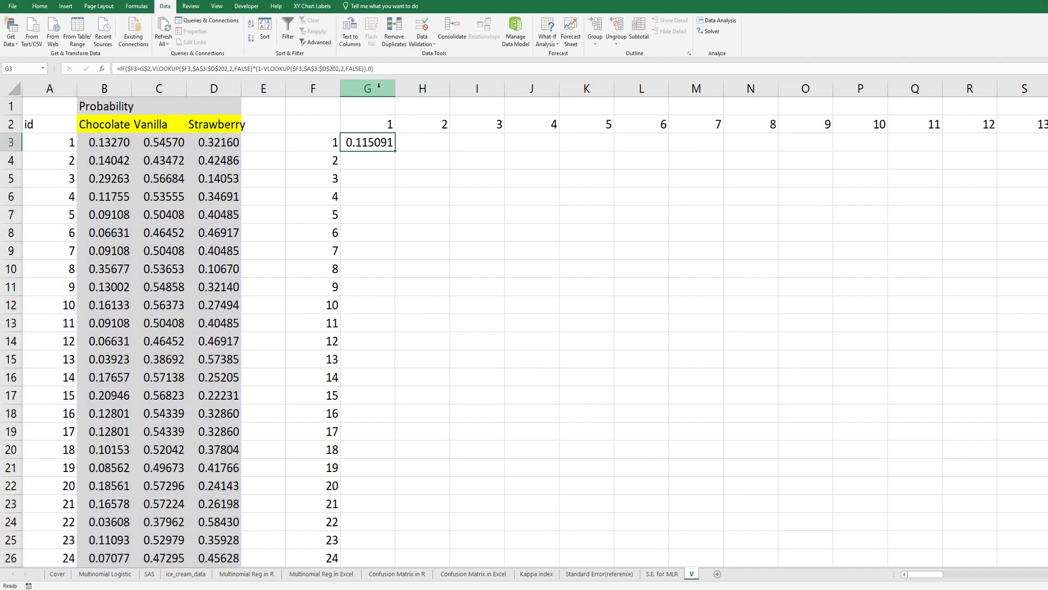
# - Copy the formula in G3 across row 3 through the column headed 200 (GX)
pyautogui.hotkey('ctrl', 'c')
pyautogui.hotkey('shift', 'Right')
pyautogui.hotkey('shift', 'Right')
pyautogui.hotkey('shift', 'Right')
pyautogui.hotkey('shift', 'Right')
pyautogui.hotkey('shift', 'Right')
pyautogui.hotkey('shift', 'Right')
pyautogui.hotkey('shift', 'Right')
pyautogui.hotkey('shift', 'Right')
pyautogui.hotkey('shift', 'Right')
pyautogui.hotkey('shift', 'Right')
pyautogui.hotkey('shift', 'Right')
pyautogui.hotkey('shift', 'Right')
pyautogui.hotkey('shift', 'Right')
pyautogui.hotkey('shift', 'Right')
pyautogui.hotkey('shift', 'Right')
pyautogui.hotkey('shift', 'Right')
pyautogui.hotkey('shift', 'Right')
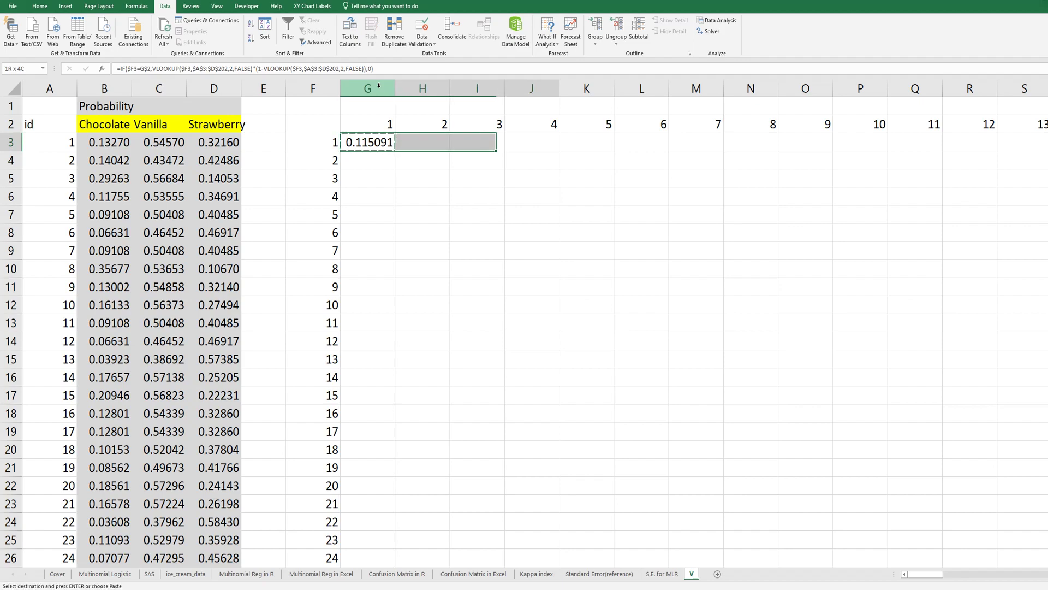
pyautogui.hotkey('shift', 'Right')
pyautogui.hotkey('shift', 'Right')
pyautogui.hotkey('shift', 'Right')
pyautogui.hotkey('shift', 'Right')
pyautogui.hotkey('shift', 'Right')
pyautogui.hotkey('shift', 'Right')
pyautogui.hotkey('shift', 'Right')
pyautogui.hotkey('shift', 'Right')
pyautogui.hotkey('shift', 'Right')
pyautogui.hotkey('shift', 'Right')
pyautogui.hotkey('shift', 'Right')
pyautogui.hotkey('shift', 'Right')
pyautogui.hotkey('shift', 'Right')
pyautogui.hotkey('shift', 'Right')
pyautogui.hotkey('shift', 'Right')
pyautogui.hotkey('shift', 'Right')
pyautogui.hotkey('shift', 'Right')
pyautogui.hotkey('shift', 'Right')
pyautogui.hotkey('shift', 'Right')
pyautogui.hotkey('shift', 'Right')
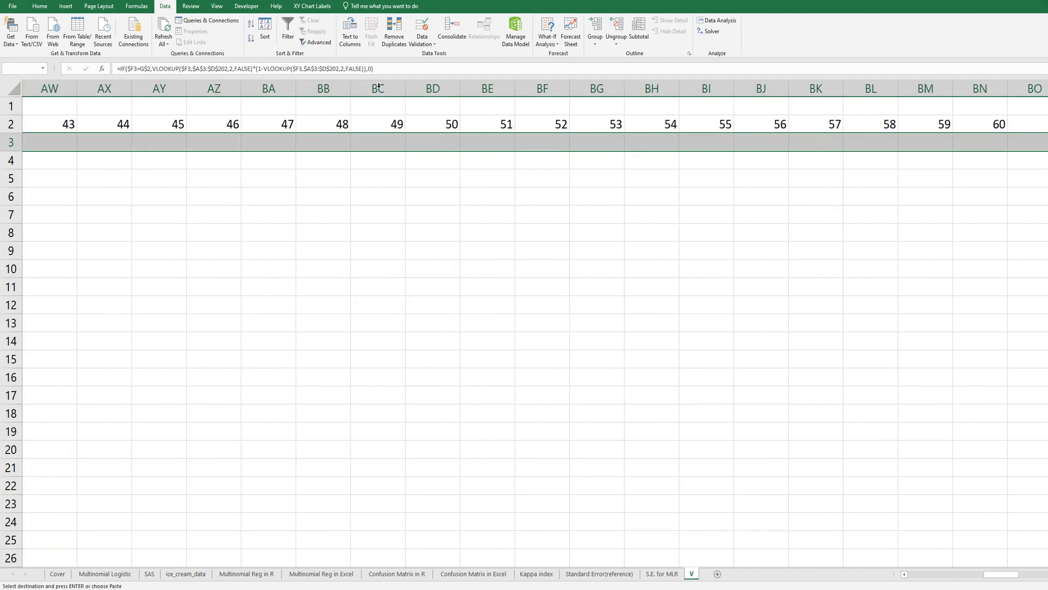
pyautogui.hotkey('shift', 'Right')
pyautogui.hotkey('shift', 'Right')
pyautogui.hotkey('shift', 'Right')
pyautogui.hotkey('shift', 'Right')
pyautogui.hotkey('shift', 'Right')
pyautogui.hotkey('shift', 'Right')
pyautogui.hotkey('shift', 'Right')
pyautogui.hotkey('shift', 'Right')
pyautogui.hotkey('shift', 'Right')
pyautogui.hotkey('shift', 'Right')
pyautogui.hotkey('shift', 'Right')
pyautogui.hotkey('shift', 'Right')
pyautogui.hotkey('shift', 'Right')
pyautogui.hotkey('shift', 'Right')
pyautogui.hotkey('shift', 'Right')
pyautogui.hotkey('shift', 'Right')
pyautogui.hotkey('shift', 'Right')
pyautogui.hotkey('shift', 'Right')
pyautogui.hotkey('shift', 'Right')
pyautogui.hotkey('shift', 'Right')
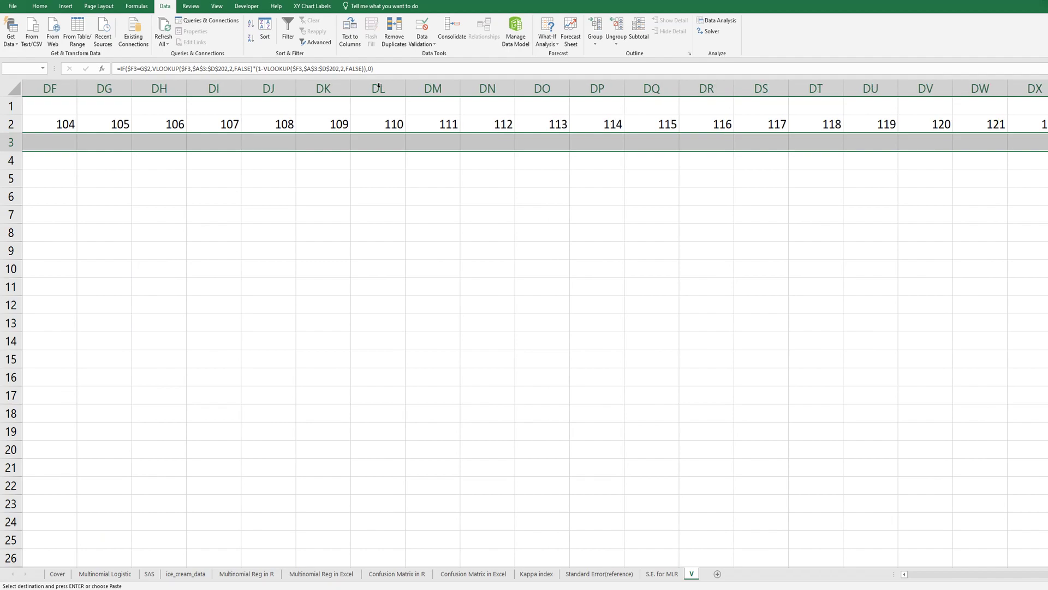
pyautogui.hotkey('shift', 'Right')
pyautogui.hotkey('shift', 'Right')
pyautogui.hotkey('shift', 'Right')
pyautogui.hotkey('shift', 'Right')
pyautogui.hotkey('shift', 'Right')
pyautogui.hotkey('shift', 'Right')
pyautogui.hotkey('shift', 'Right')
pyautogui.hotkey('shift', 'Right')
pyautogui.hotkey('shift', 'Right')
pyautogui.hotkey('shift', 'Right')
pyautogui.hotkey('shift', 'Right')
pyautogui.hotkey('shift', 'Right')
pyautogui.hotkey('shift', 'Right')
pyautogui.hotkey('shift', 'Right')
pyautogui.hotkey('shift', 'Right')
pyautogui.hotkey('shift', 'Right')
pyautogui.hotkey('shift', 'Right')
pyautogui.hotkey('shift', 'Right')
pyautogui.hotkey('shift', 'Right')
pyautogui.hotkey('shift', 'Right')
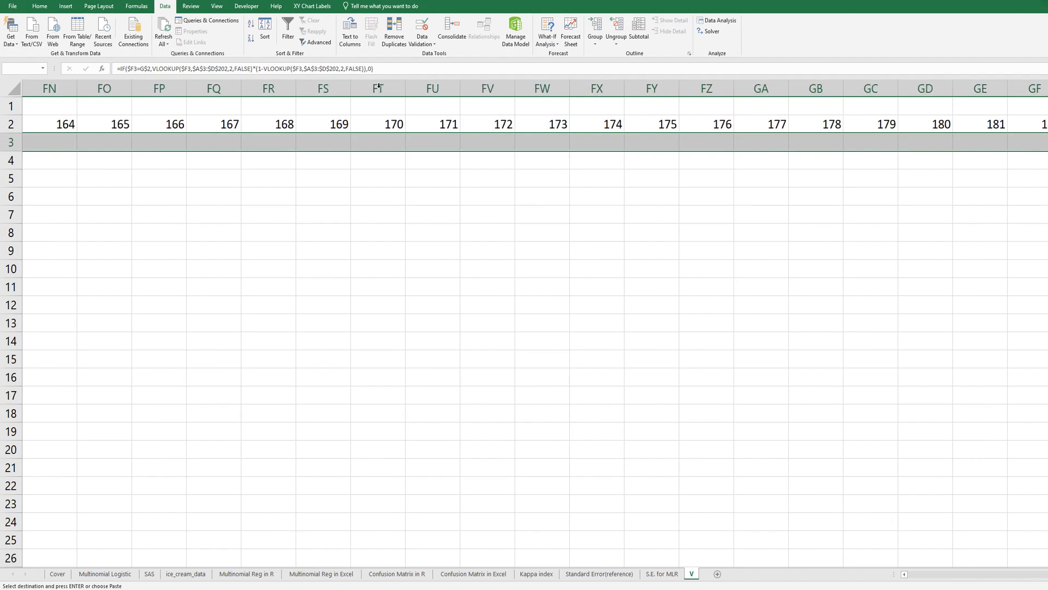
pyautogui.hotkey('shift', 'Right')
pyautogui.hotkey('shift', 'Right')
pyautogui.hotkey('shift', 'Right')
pyautogui.hotkey('shift', 'Right')
pyautogui.hotkey('shift', 'Right')
pyautogui.hotkey('shift', 'Right')
pyautogui.hotkey('shift', 'Right')
pyautogui.hotkey('shift', 'Right')
pyautogui.hotkey('shift', 'Right')
pyautogui.hotkey('shift', 'Right')
pyautogui.hotkey('shift', 'Right')
pyautogui.hotkey('shift', 'Right')
pyautogui.hotkey('shift', 'Right')
pyautogui.hotkey('shift', 'Right')
pyautogui.hotkey('shift', 'Right')
pyautogui.hotkey('shift', 'Right')
pyautogui.hotkey('shift', 'Left')
pyautogui.hotkey('shift', 'Left')
pyautogui.hotkey('shift', 'Left')
pyautogui.hotkey('shift', 'Left')
pyautogui.hotkey('shift', 'Left')
pyautogui.hotkey('shift', 'Left')
pyautogui.hotkey('shift', 'Left')
pyautogui.hotkey('shift', 'Left')
pyautogui.hotkey('shift', 'Left')
pyautogui.hotkey('shift', 'Left')
pyautogui.hotkey('shift', 'Left')
pyautogui.hotkey('shift', 'Left')
pyautogui.hotkey('shift', 'Left')
pyautogui.hotkey('shift', 'Left')
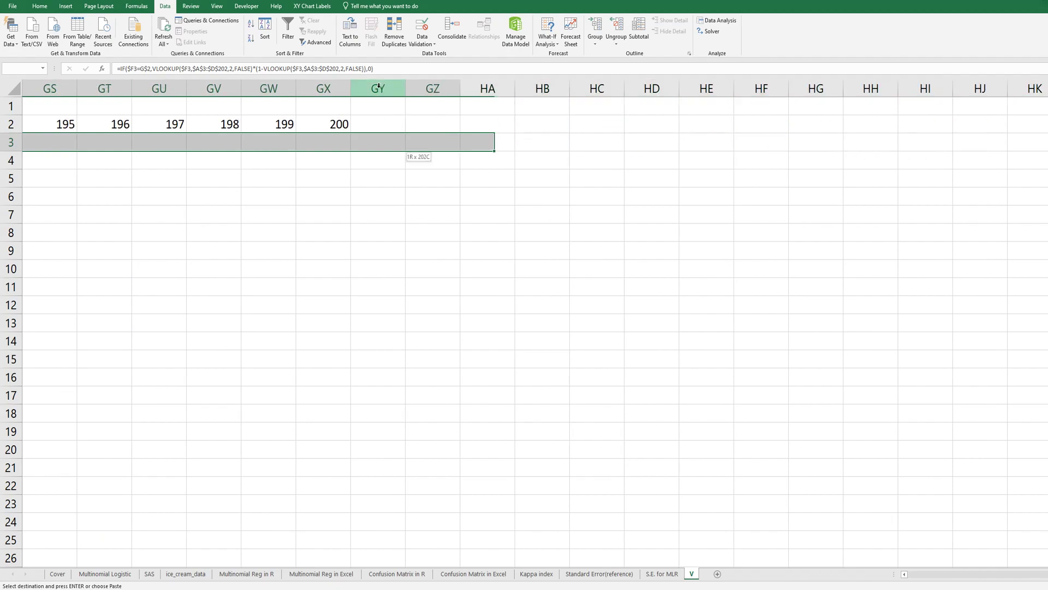
pyautogui.hotkey('ctrl', 'v')
# - Fill the row 3 formulas from G3 to GX3 down through row 202, the last id
pyautogui.press('Left')
pyautogui.press('Right')
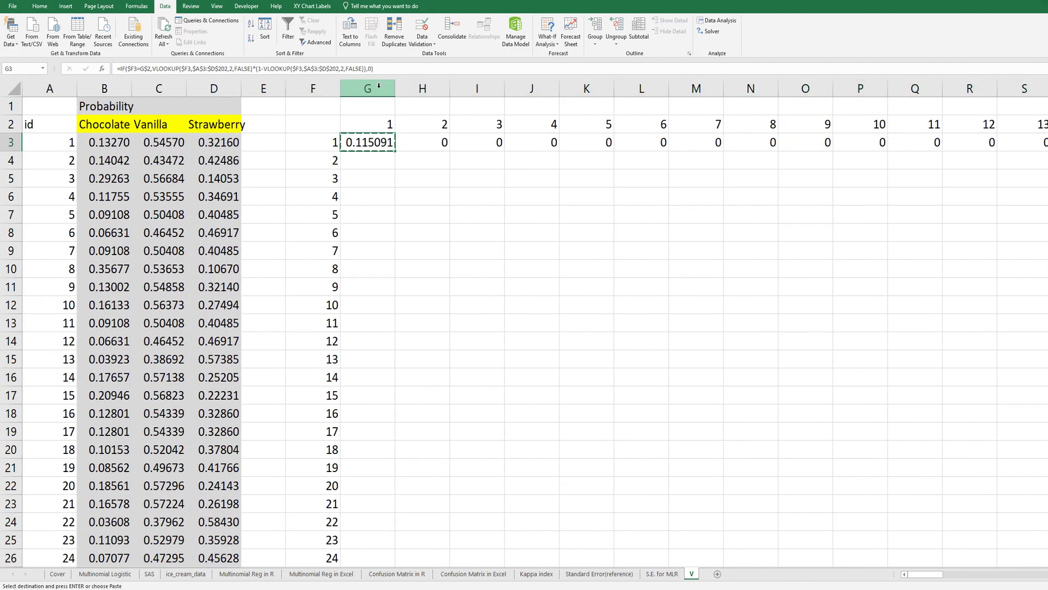
pyautogui.hotkey('ctrl', 'shift', 'Right')
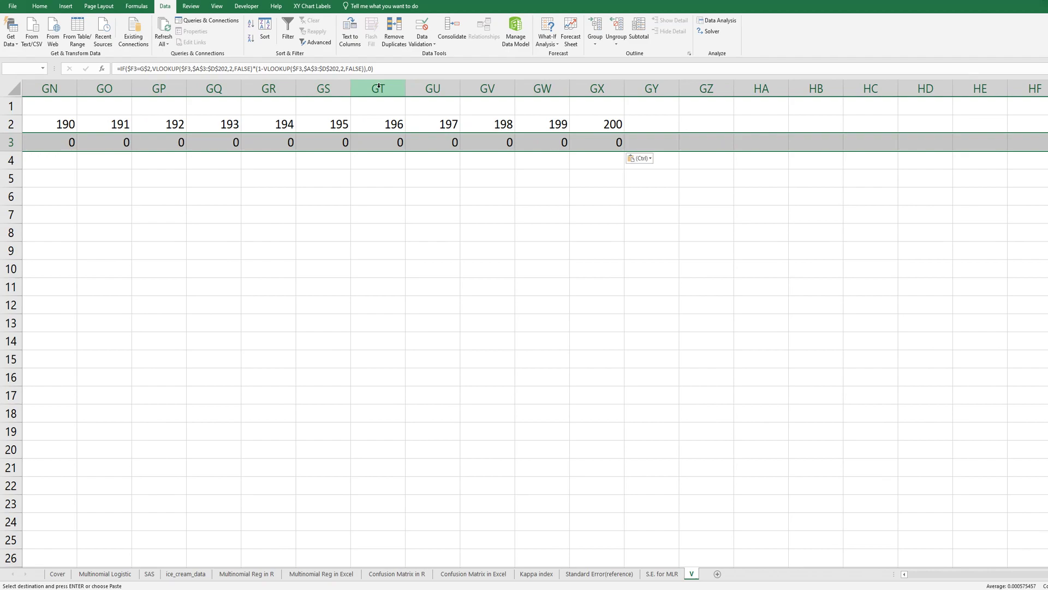
pyautogui.hotkey('shift', 'Left')
pyautogui.hotkey('shift', 'Left')
pyautogui.hotkey('shift', 'Left')
pyautogui.hotkey('shift', 'Left')
pyautogui.hotkey('shift', 'Left')
pyautogui.hotkey('shift', 'Left')
pyautogui.hotkey('shift', 'Left')
pyautogui.hotkey('shift', 'Left')
pyautogui.hotkey('shift', 'Left')
pyautogui.hotkey('shift', 'Left')
pyautogui.hotkey('shift', 'Left')
pyautogui.hotkey('shift', 'Left')
pyautogui.hotkey('shift', 'Right')
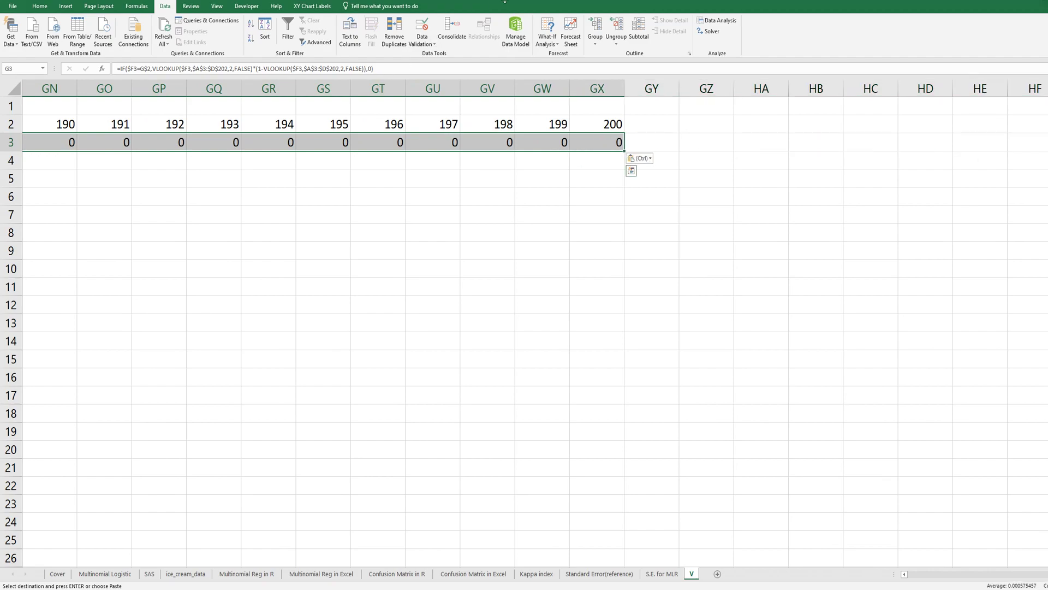
pyautogui.doubleClick(625, 153)
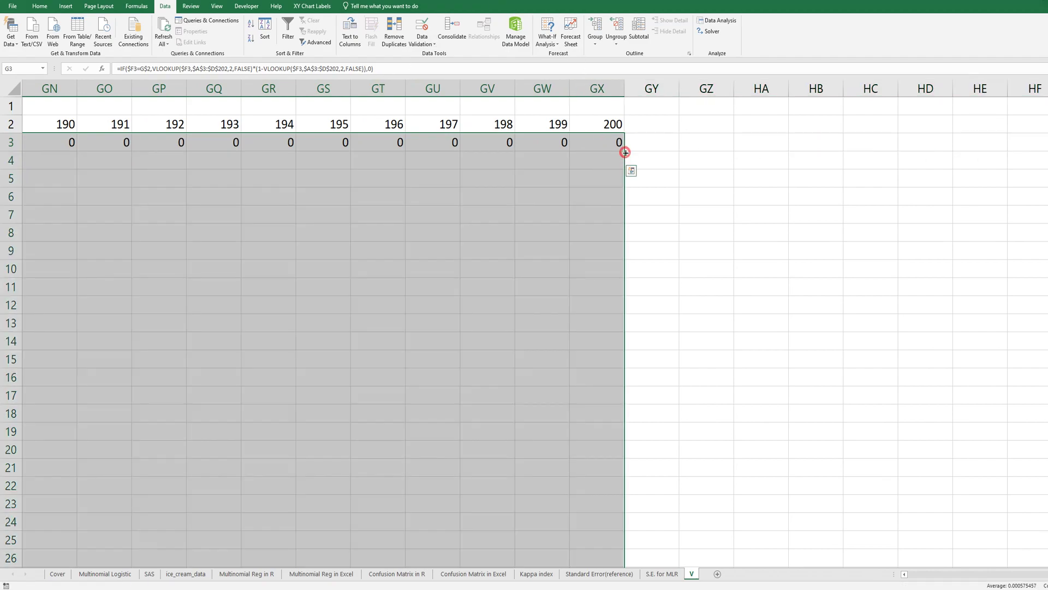
# - Examine the formulas and values along the matrix diagonal and in neighbouring cells, from G3 to I5
pyautogui.hotkey('ctrl', 'Home')
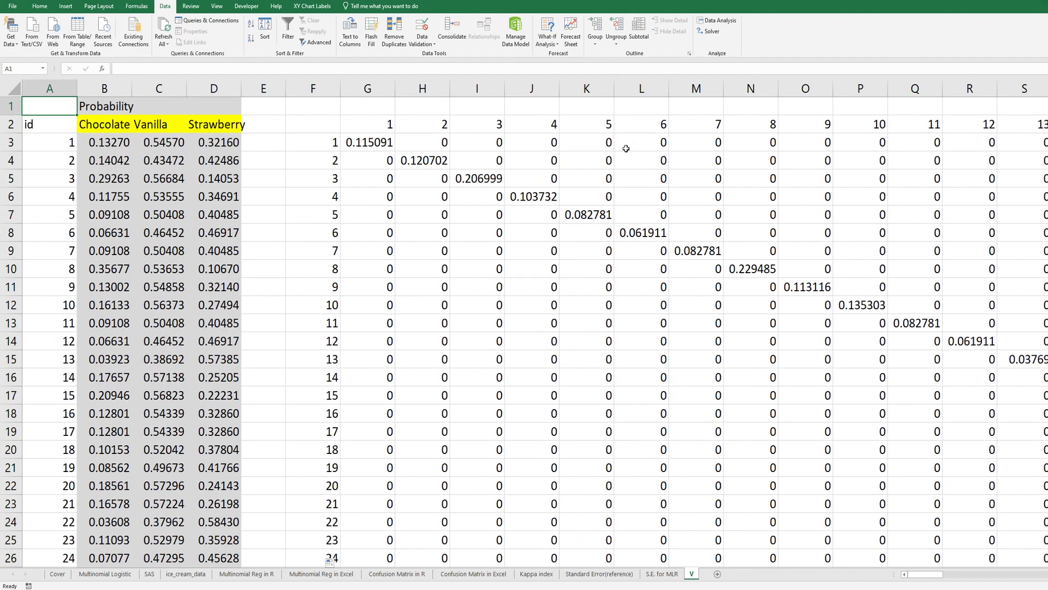
pyautogui.press('Right')
pyautogui.press('Right')
pyautogui.press('Right')
pyautogui.press('Right')
pyautogui.press('Right')
pyautogui.press('Down')
pyautogui.press('Down')
pyautogui.press('Down')
pyautogui.press('Right')
pyautogui.press('Up')
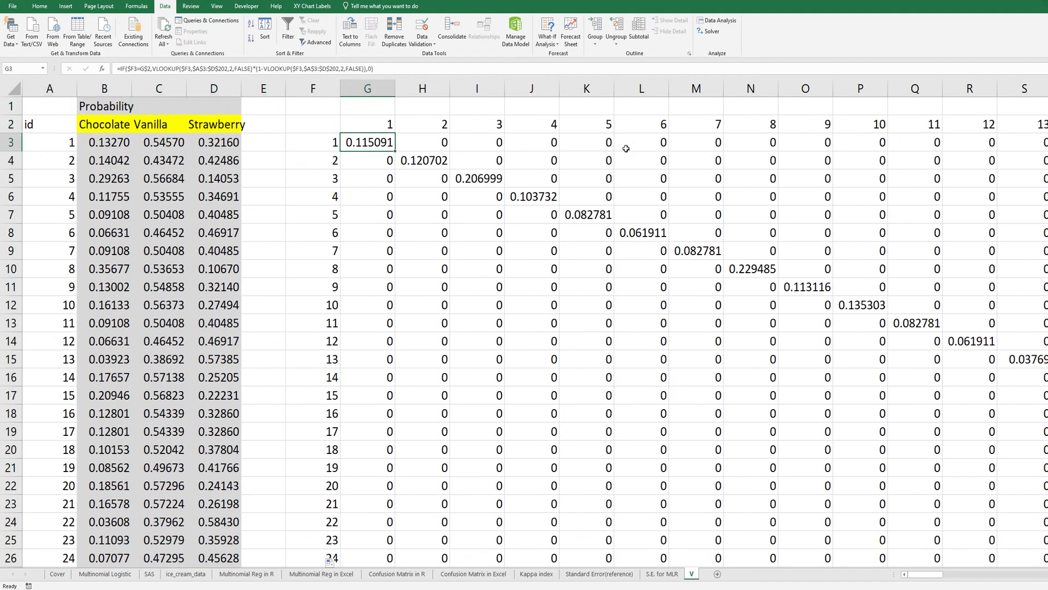
pyautogui.press('Right')
pyautogui.press('Down')
pyautogui.press('Right')
pyautogui.press('Down')
pyautogui.press('Down')
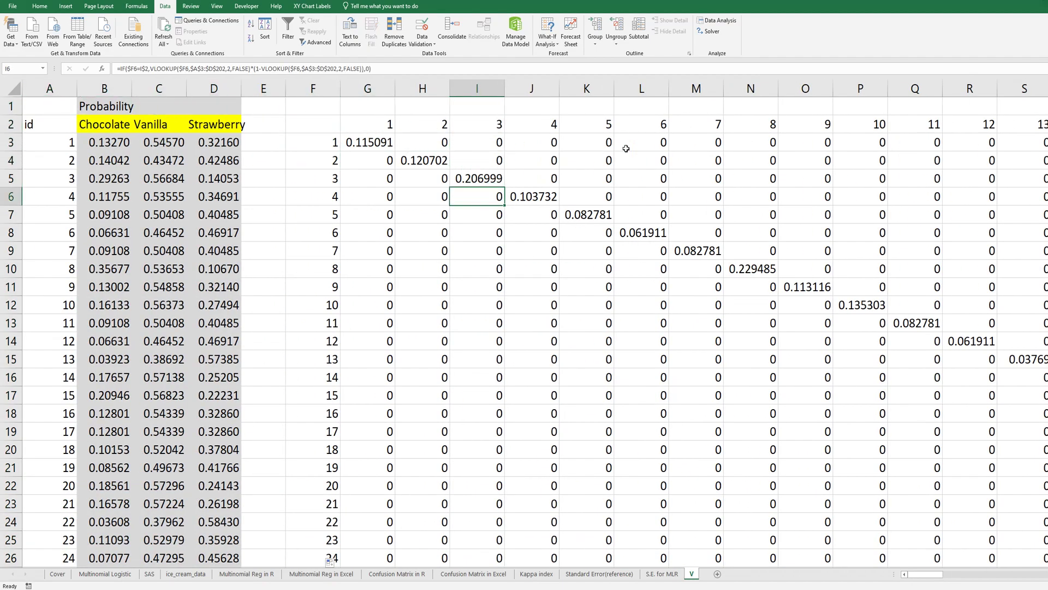
pyautogui.press('Right')
pyautogui.press('Up')
pyautogui.press('Left')
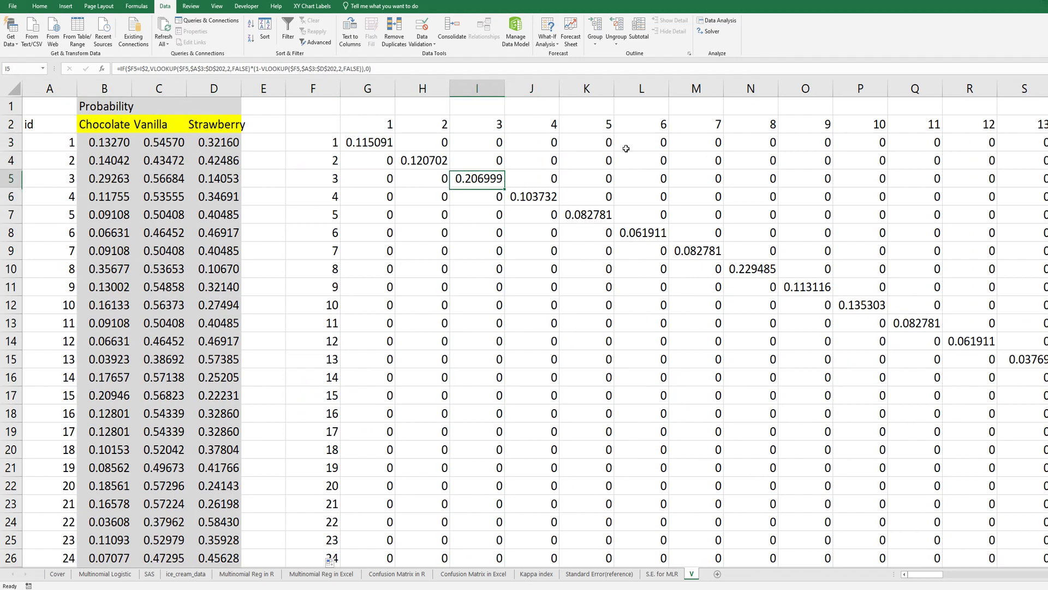
# - Define the name V for the full 200 by 200 matrix range G3:GX202
pyautogui.press('Up')
pyautogui.press('Left')
pyautogui.press('Left')
pyautogui.press('Up')
pyautogui.press('Up')
pyautogui.press('Down')
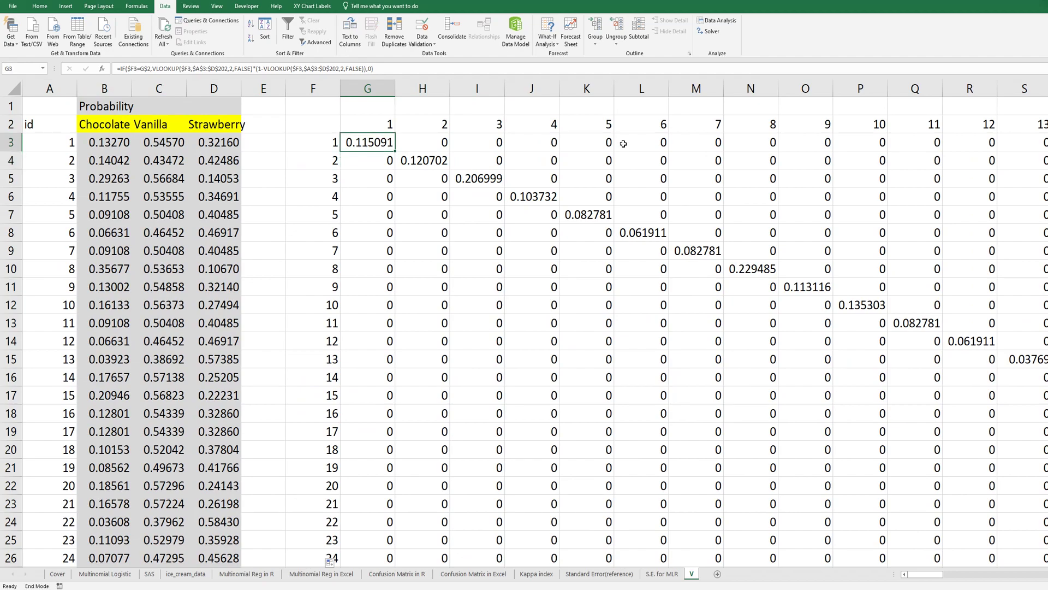
pyautogui.hotkey('ctrl', 'shift', 'Down')
pyautogui.hotkey('shift', 'Right')
pyautogui.hotkey('ctrl', 'shift', 'Right')
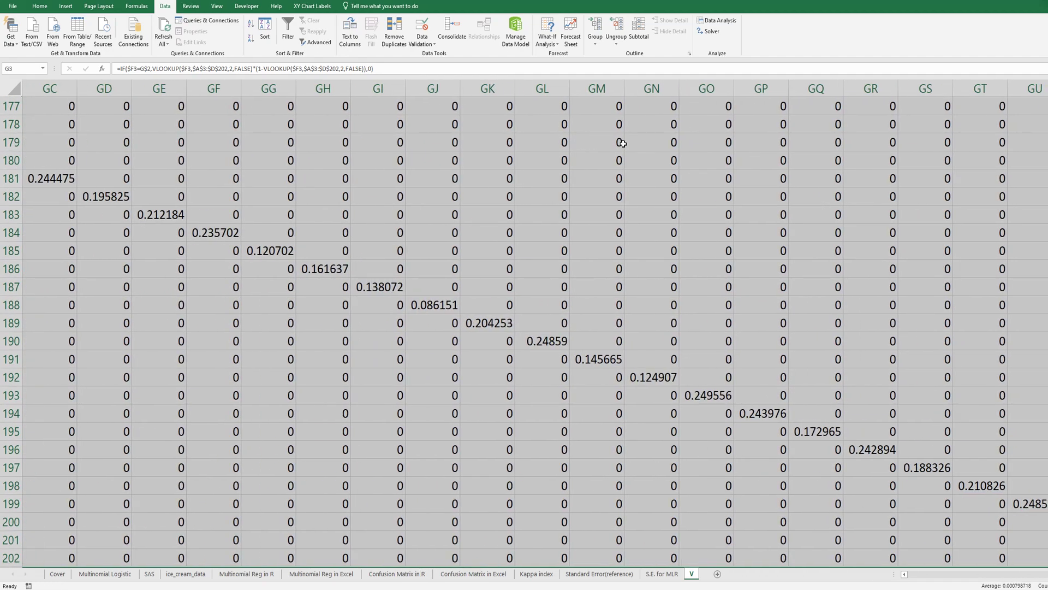
pyautogui.click(28, 69)
pyautogui.write('V')
pyautogui.press('Return')
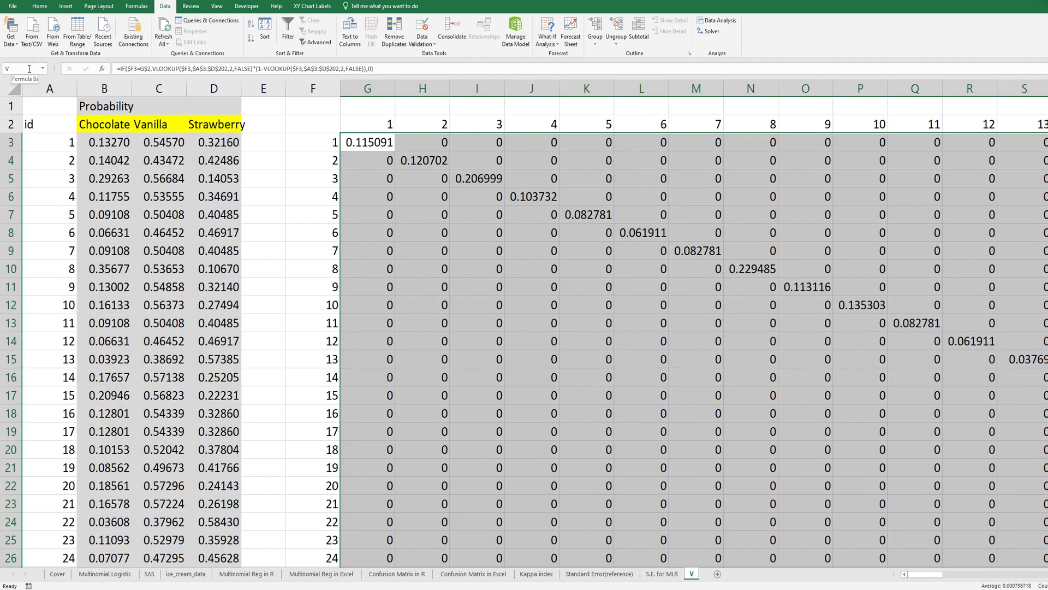
pyautogui.hotkey('ctrl', 'Home')
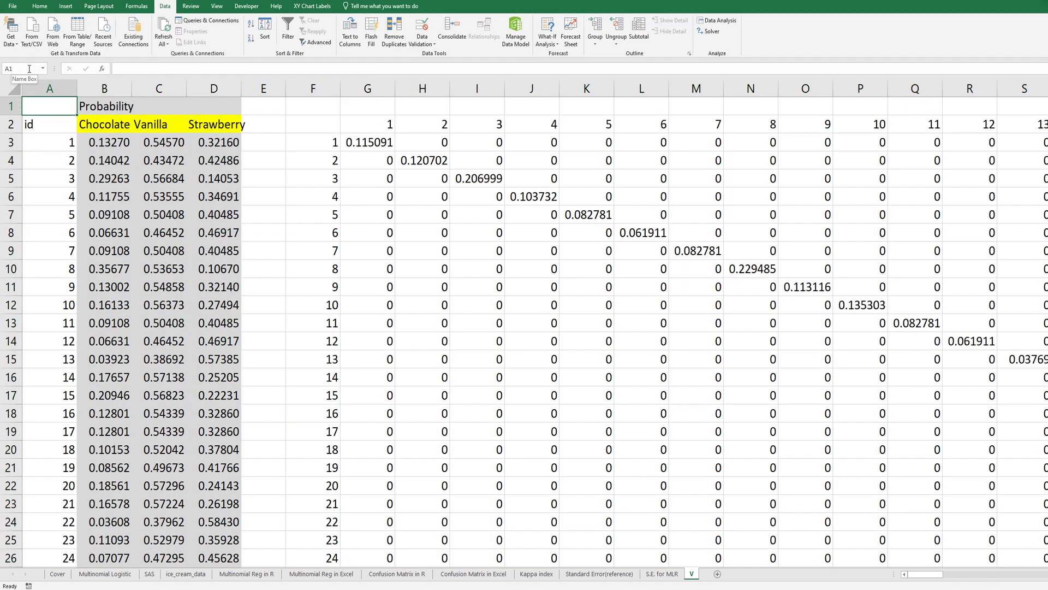
# - Add a new worksheet after sheet V and name it W
pyautogui.click(717, 573)
pyautogui.rightClick(717, 575)
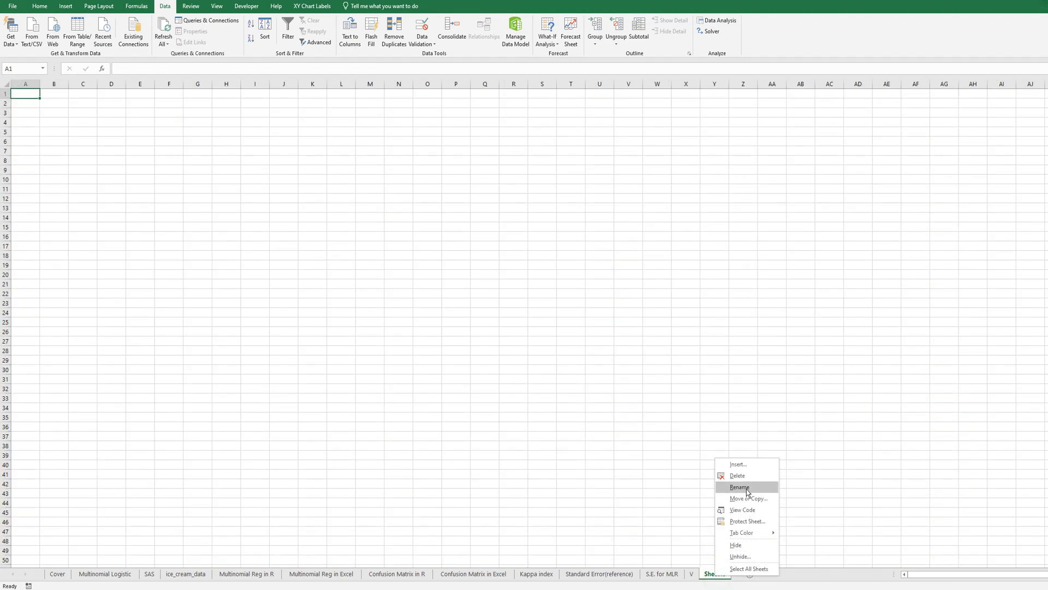
pyautogui.click(745, 487)
pyautogui.write('W')
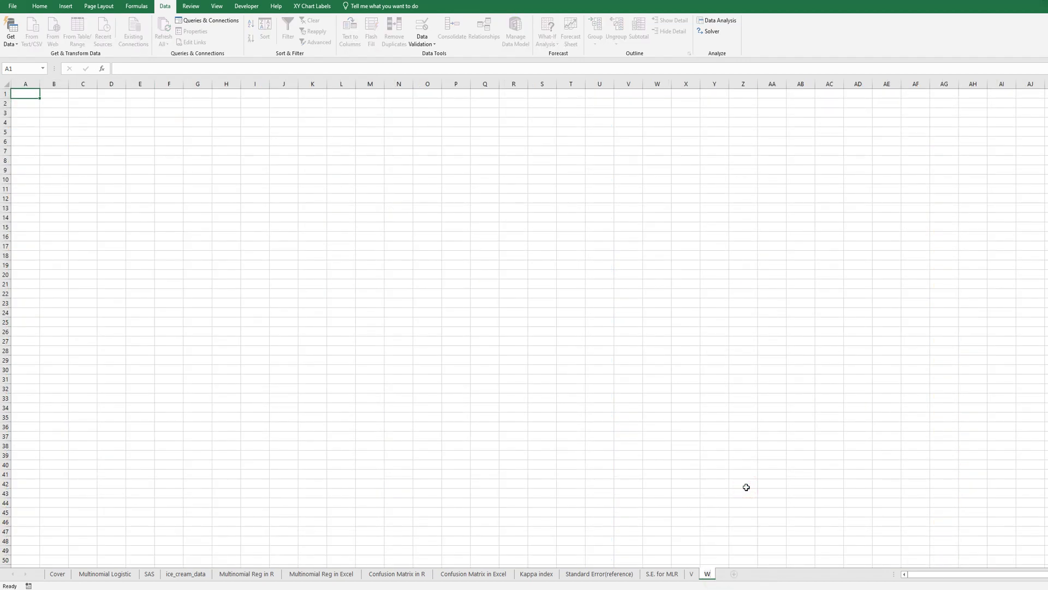
pyautogui.press('Return')
# - Copy the entire contents of sheet V into sheet W, starting at A1
pyautogui.hotkey('ctrl', 'pageup')
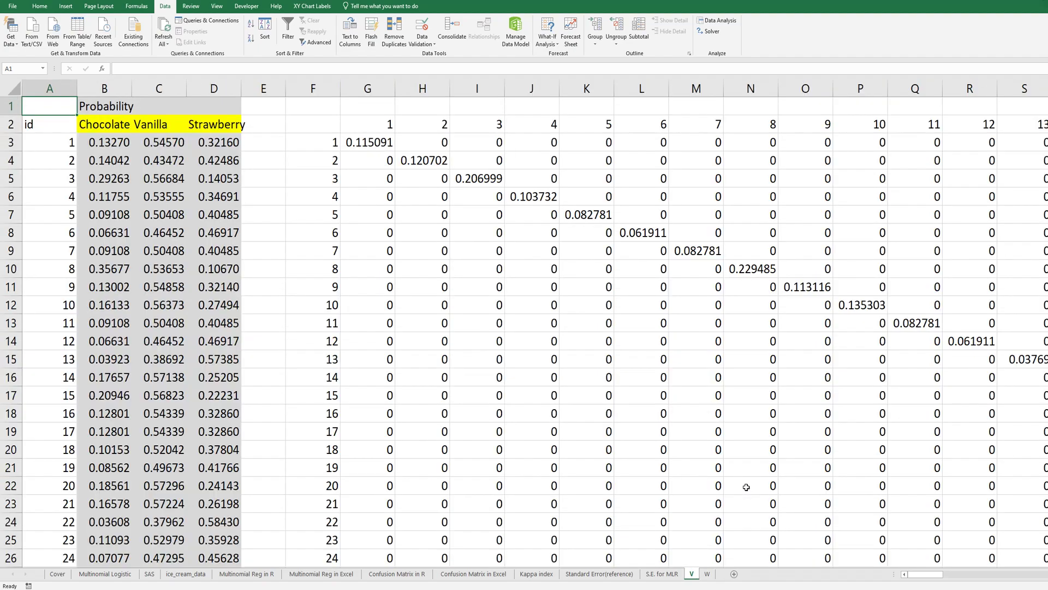
pyautogui.click(16, 88)
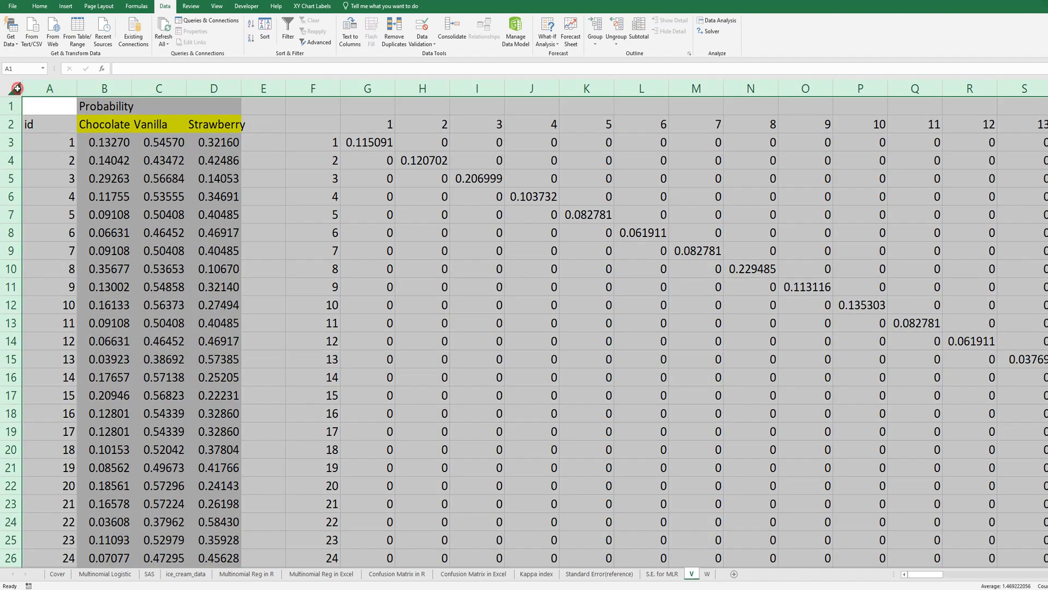
pyautogui.hotkey('ctrl', 'c')
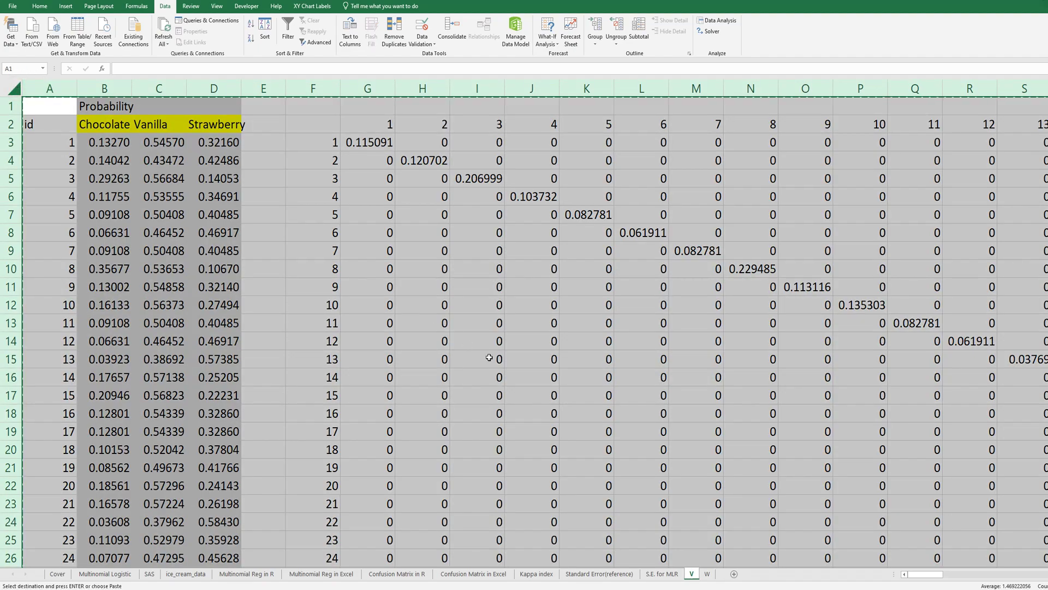
pyautogui.click(708, 574)
pyautogui.hotkey('ctrl', 'v')
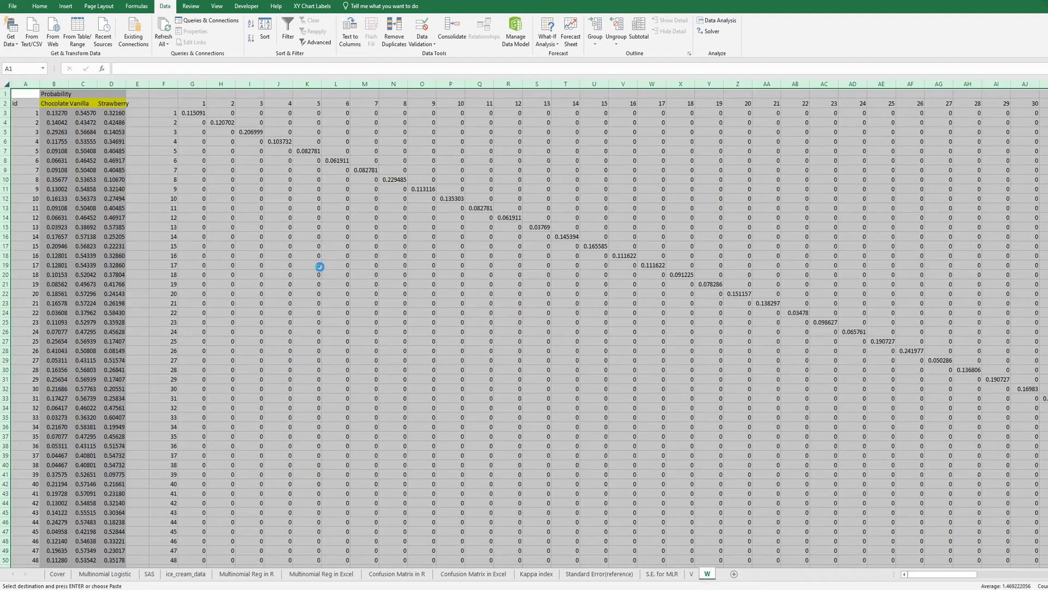
# - Set the column index to 3 in both VLOOKUPs of sheet W's G3 formula, so it uses the Vanilla probabilities
pyautogui.scroll(3, 320, 267)
pyautogui.click(281, 126)
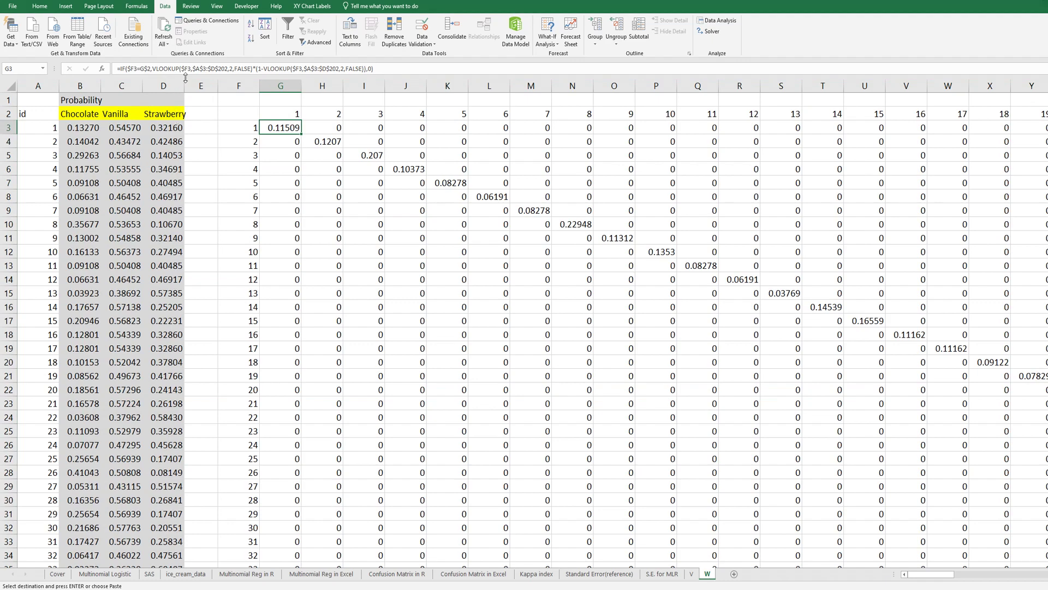
pyautogui.click(212, 67)
pyautogui.click(230, 68)
pyautogui.write('3')
pyautogui.press('Delete')
pyautogui.press('Right')
pyautogui.press('Right')
pyautogui.press('Right')
pyautogui.press('Right')
pyautogui.press('Right')
pyautogui.press('Right')
pyautogui.press('Right')
pyautogui.press('Right')
pyautogui.press('Right')
pyautogui.press('Right')
pyautogui.press('Right')
pyautogui.press('Right')
pyautogui.press('Right')
pyautogui.press('Right')
pyautogui.press('Right')
pyautogui.press('Right')
pyautogui.press('Right')
pyautogui.press('Right')
pyautogui.press('Right')
pyautogui.press('Right')
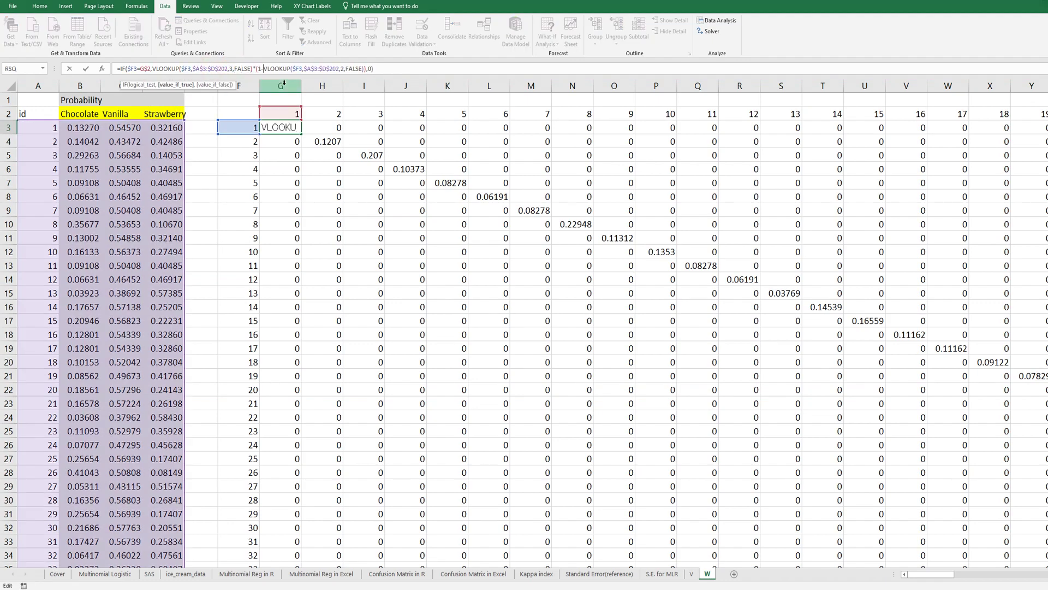
pyautogui.press('Right')
pyautogui.press('Right')
pyautogui.press('Right')
pyautogui.press('Right')
pyautogui.press('Right')
pyautogui.press('Right')
pyautogui.press('Right')
pyautogui.press('Right')
pyautogui.press('Right')
pyautogui.press('Right')
pyautogui.write('3')
pyautogui.press('Delete')
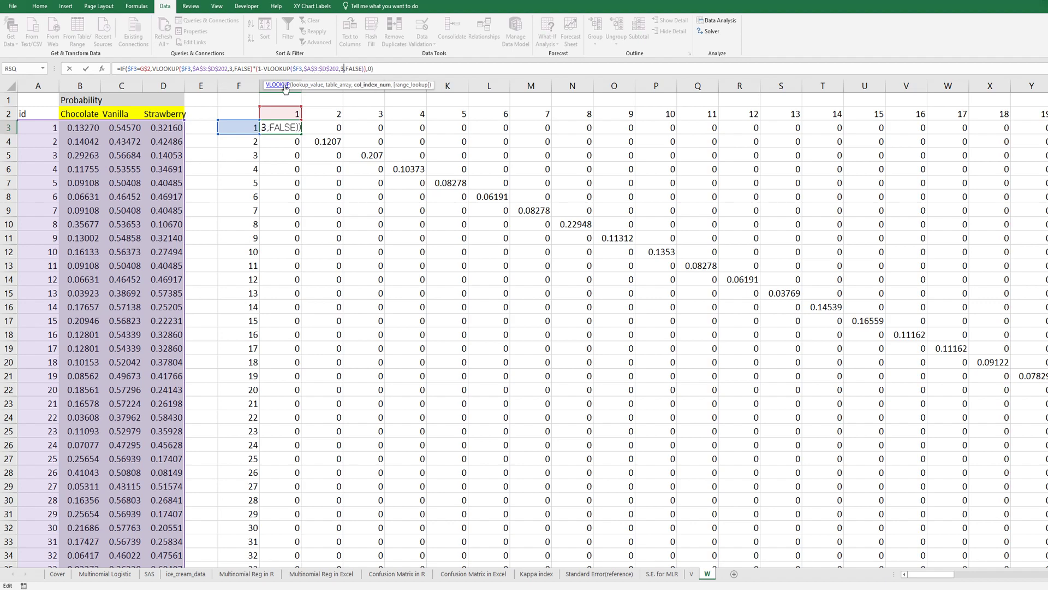
pyautogui.hotkey('ctrl', 'Return')
# - Copy the formula in sheet W's G3 over the whole matrix through GX202
pyautogui.hotkey('ctrl', 'c')
pyautogui.hotkey('ctrl', 'shift', 'Right')
pyautogui.hotkey('ctrl', 'shift', 'Down')
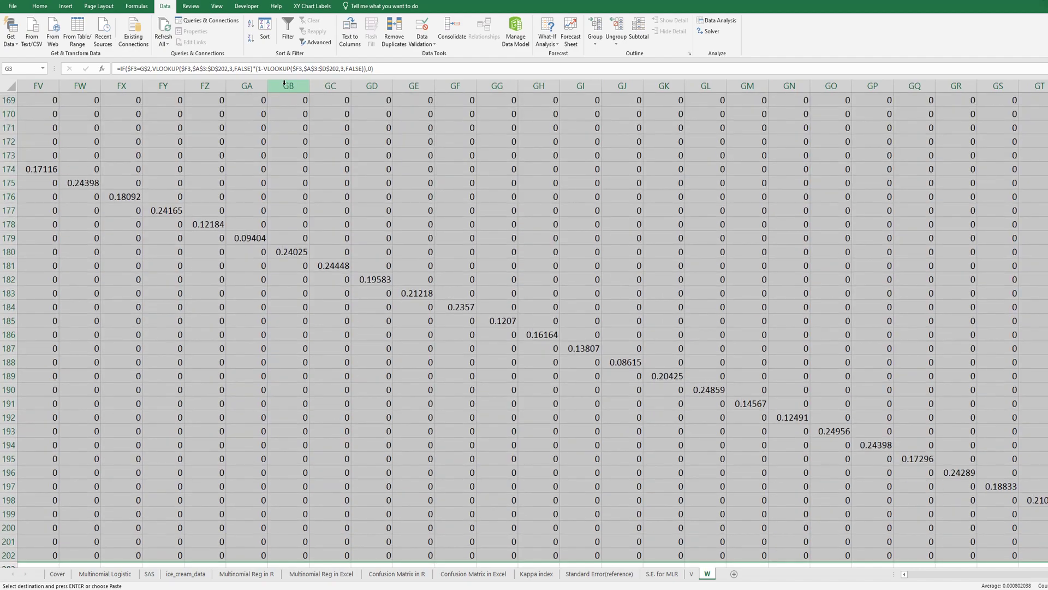
pyautogui.hotkey('ctrl', 'v')
pyautogui.press('Escape')
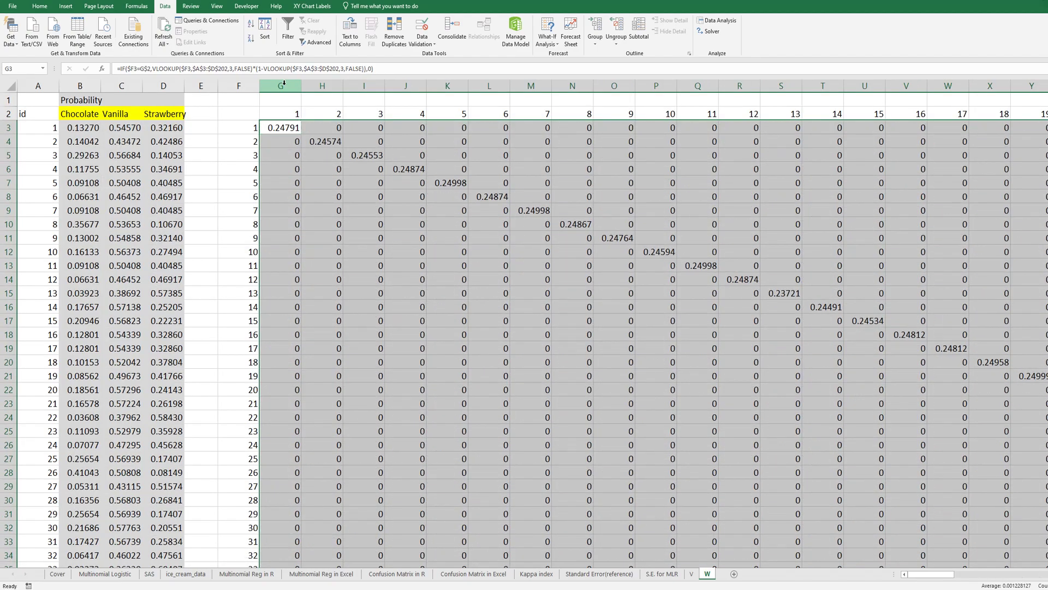
# - Add a new worksheet after sheet W and name it Z
pyautogui.click(734, 574)
pyautogui.rightClick(738, 576)
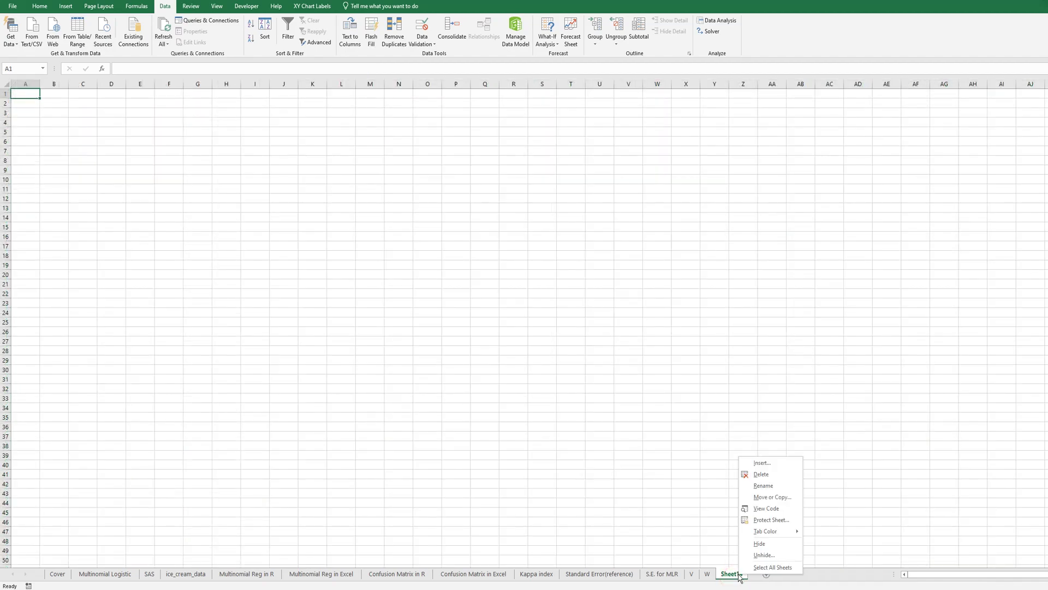
pyautogui.click(767, 492)
pyautogui.write('Z')
pyautogui.press('Return')
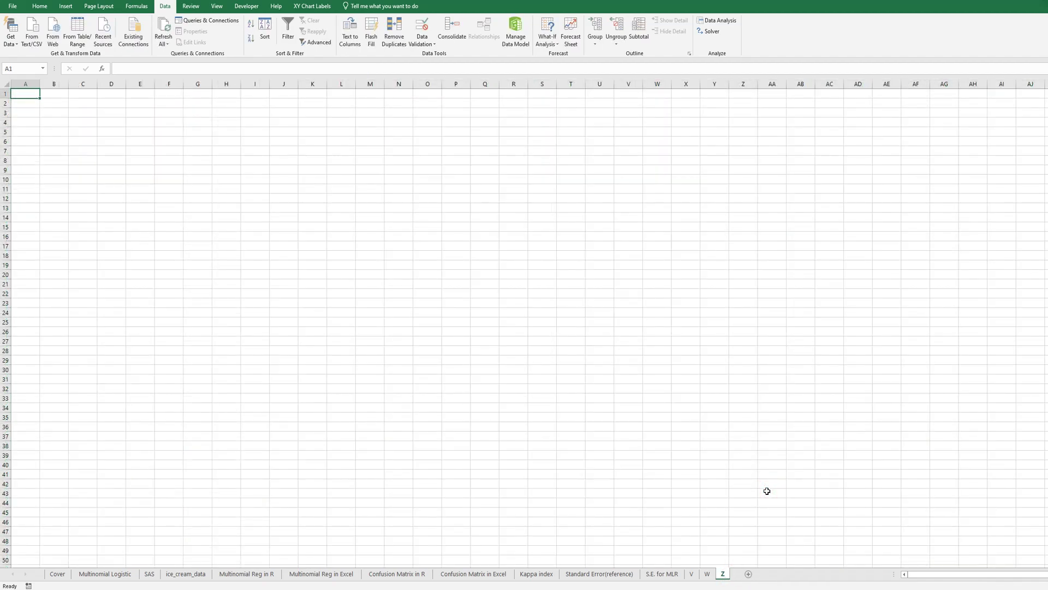
# - Define the name W for the matrix range G3:GX202 on sheet W
pyautogui.hotkey('ctrl', 'pageup')
pyautogui.press('Right')
pyautogui.press('Right')
pyautogui.press('Right')
pyautogui.press('Right')
pyautogui.press('Right')
pyautogui.press('Right')
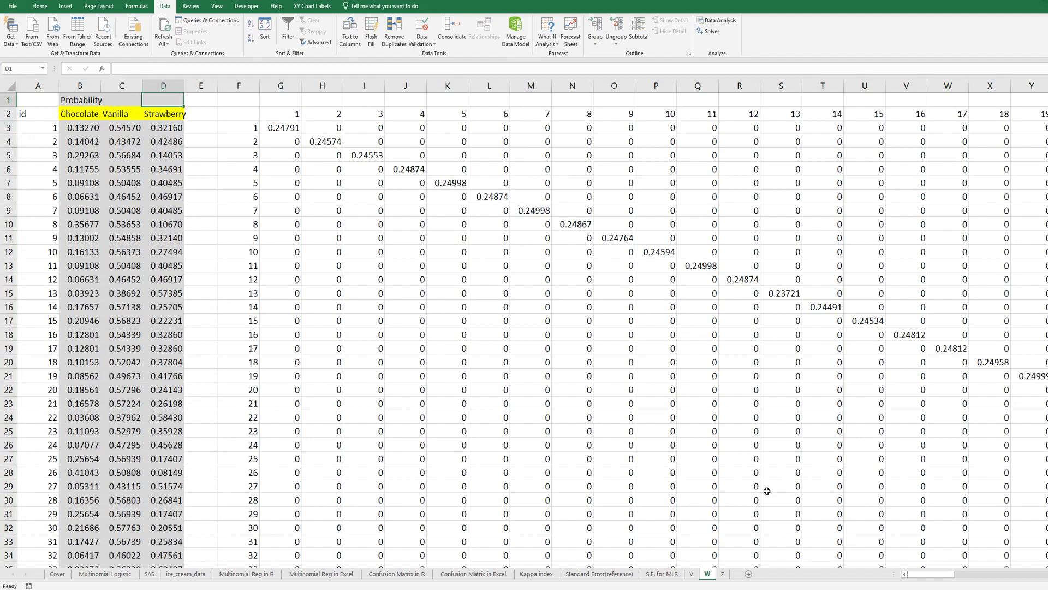
pyautogui.press('Down')
pyautogui.press('Down')
pyautogui.hotkey('ctrl', 'shift', 'Right')
pyautogui.hotkey('ctrl', 'shift', 'Down')
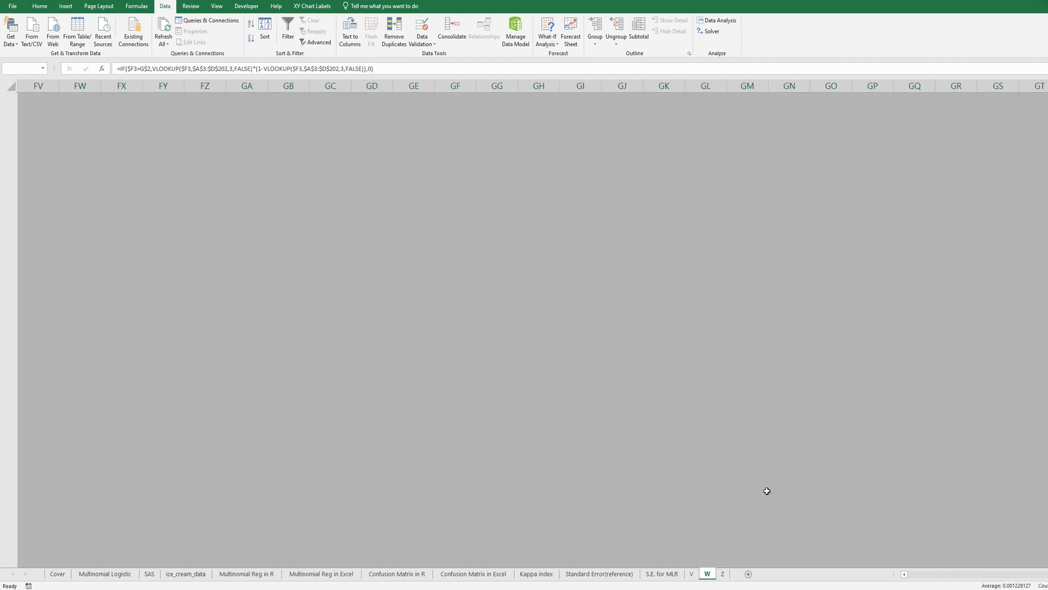
pyautogui.click(28, 70)
pyautogui.write('W')
pyautogui.press('Return')
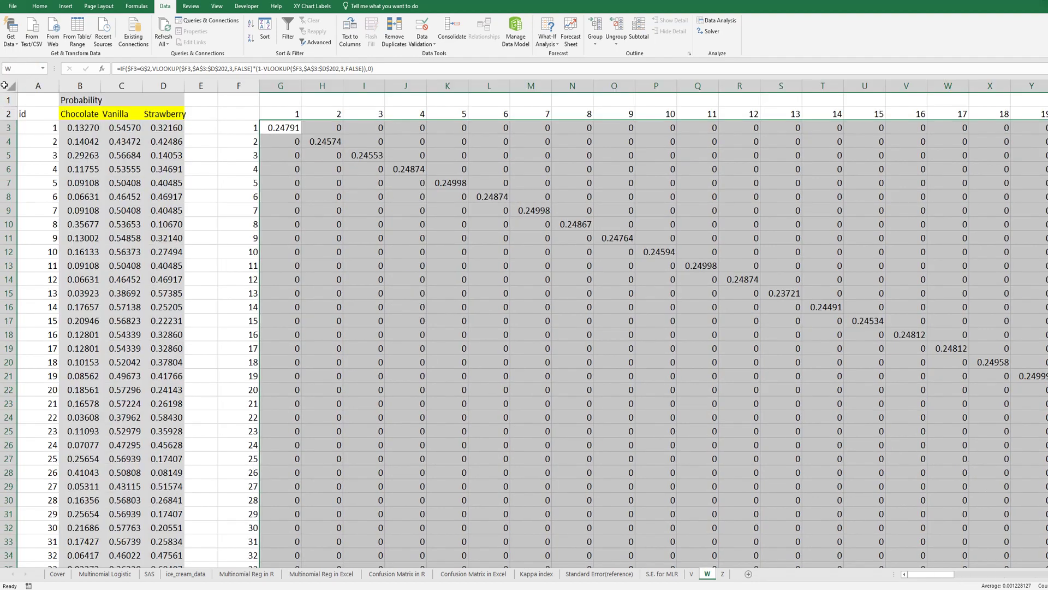
# - Copy the entire contents of sheet W into sheet Z, starting at A1
pyautogui.click(6, 83)
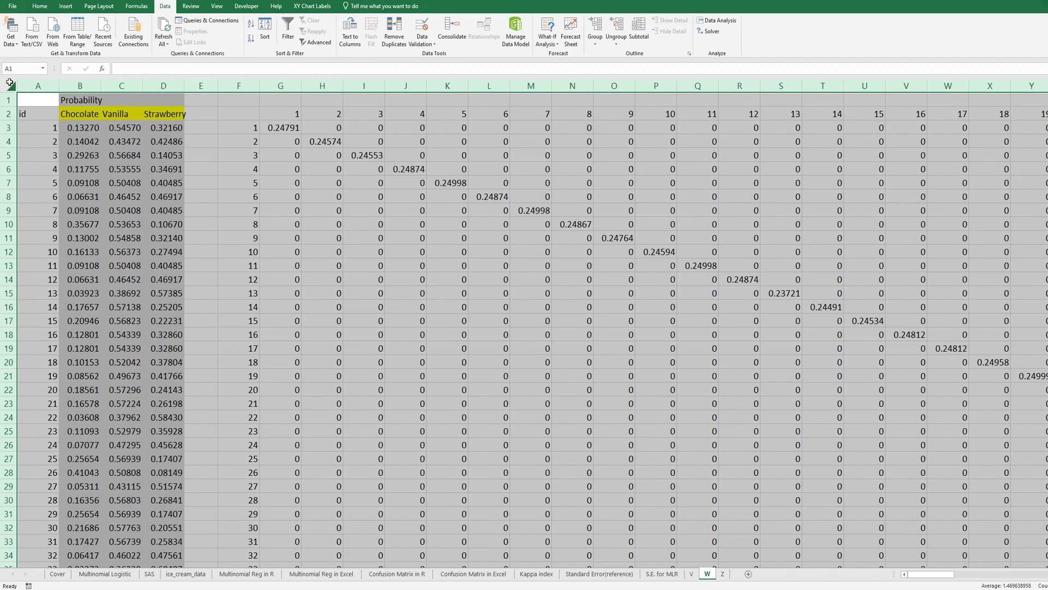
pyautogui.hotkey('ctrl', 'c')
pyautogui.click(723, 574)
pyautogui.hotkey('ctrl', 'v')
pyautogui.scroll(3, 343, 267)
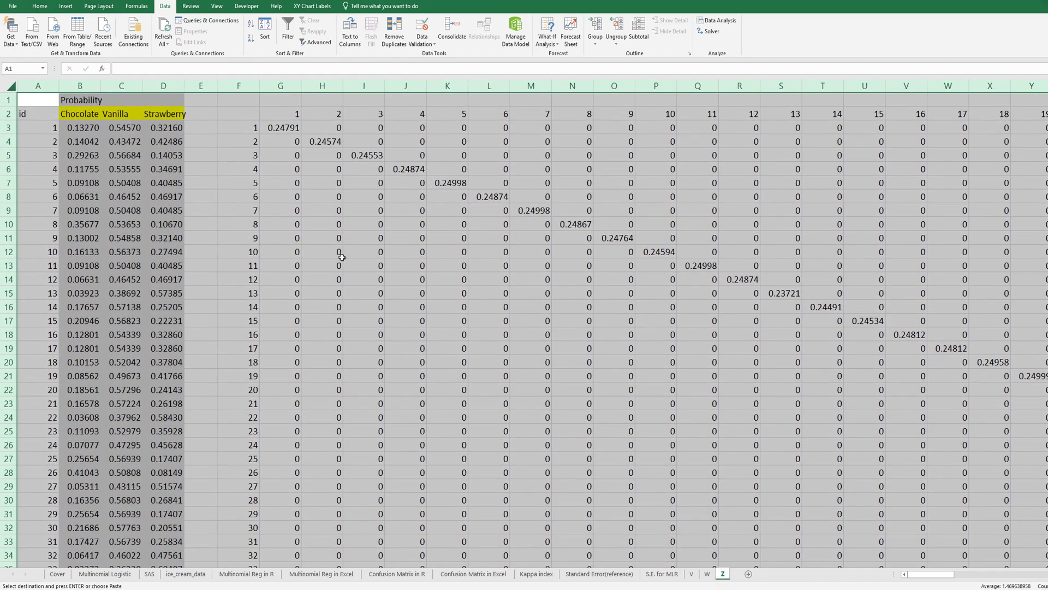
# - Change sheet Z's G3 formula to =IF($F3=G$2,VLOOKUP($F3,$A$3:$D$202,2,FALSE)*(VLOOKUP($F3,$A$3:$D$202,3,FALSE)),0)
pyautogui.click(288, 128)
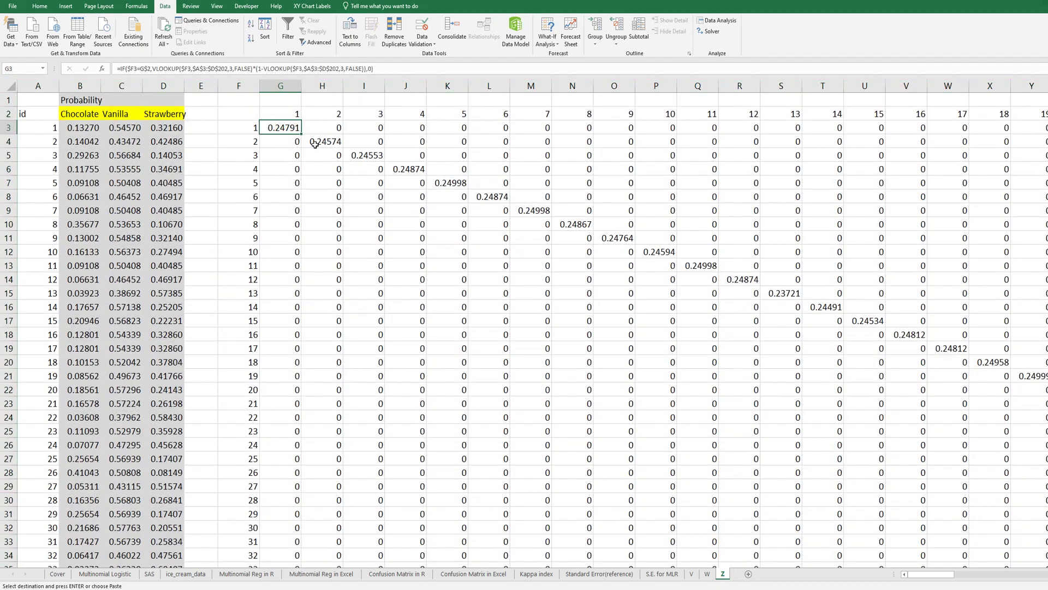
pyautogui.click(183, 66)
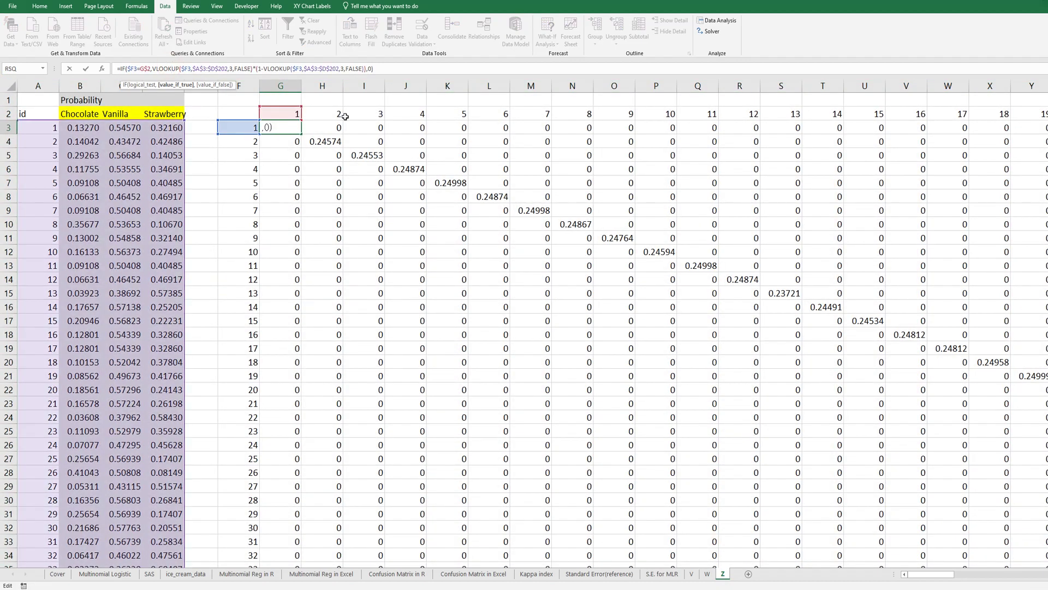
pyautogui.press('Right')
pyautogui.press('Right')
pyautogui.press('Right')
pyautogui.press('Right')
pyautogui.press('Right')
pyautogui.press('Right')
pyautogui.press('Right')
pyautogui.press('Right')
pyautogui.press('Right')
pyautogui.press('Right')
pyautogui.press('Right')
pyautogui.press('Right')
pyautogui.press('Right')
pyautogui.press('Right')
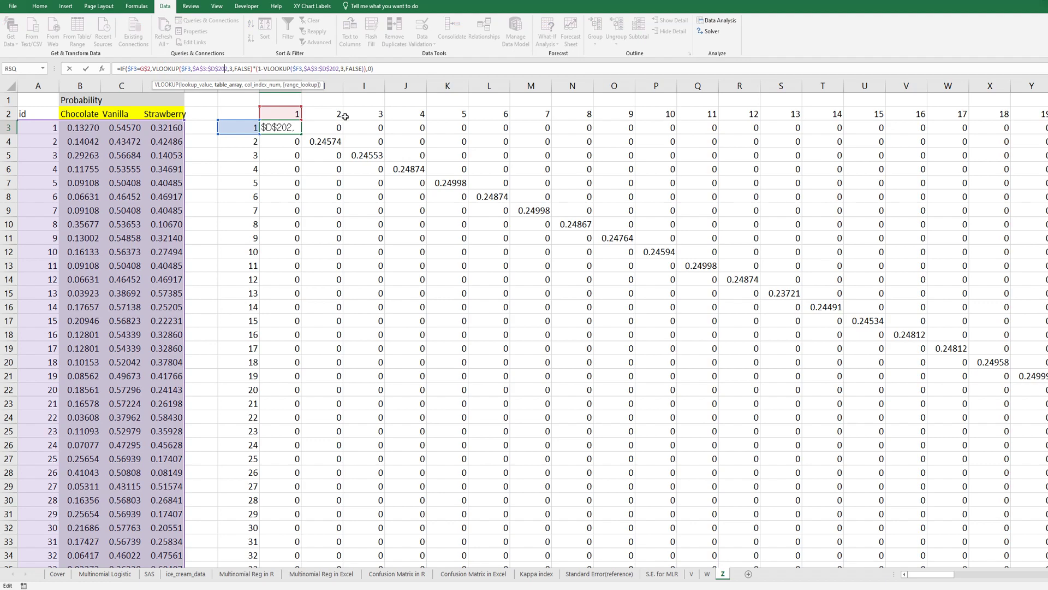
pyautogui.press('Right')
pyautogui.press('Right')
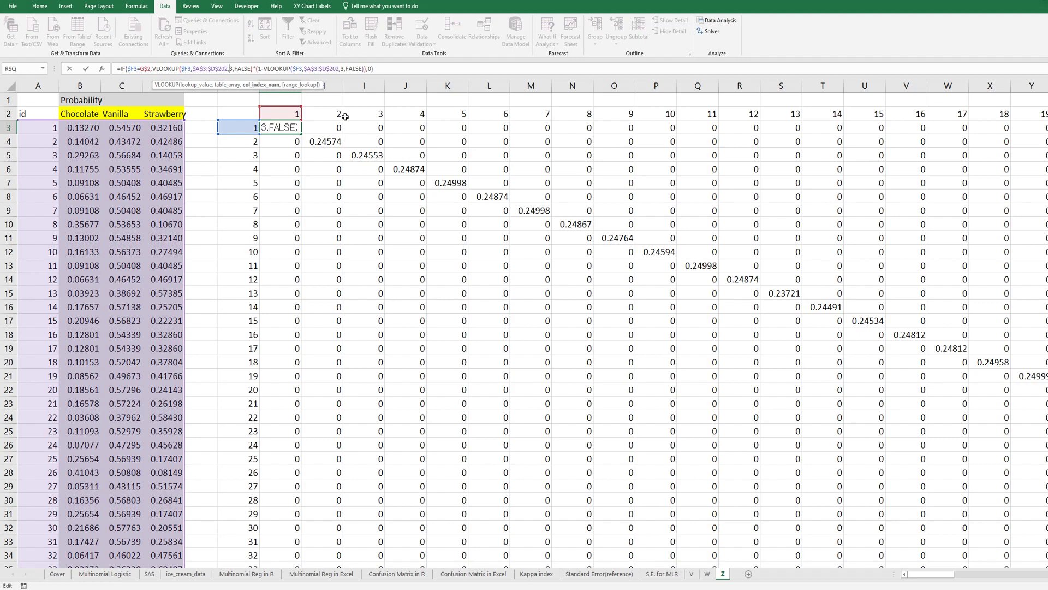
pyautogui.press('BackSpace')
pyautogui.write('2')
pyautogui.press('Right')
pyautogui.press('Right')
pyautogui.press('Right')
pyautogui.press('Right')
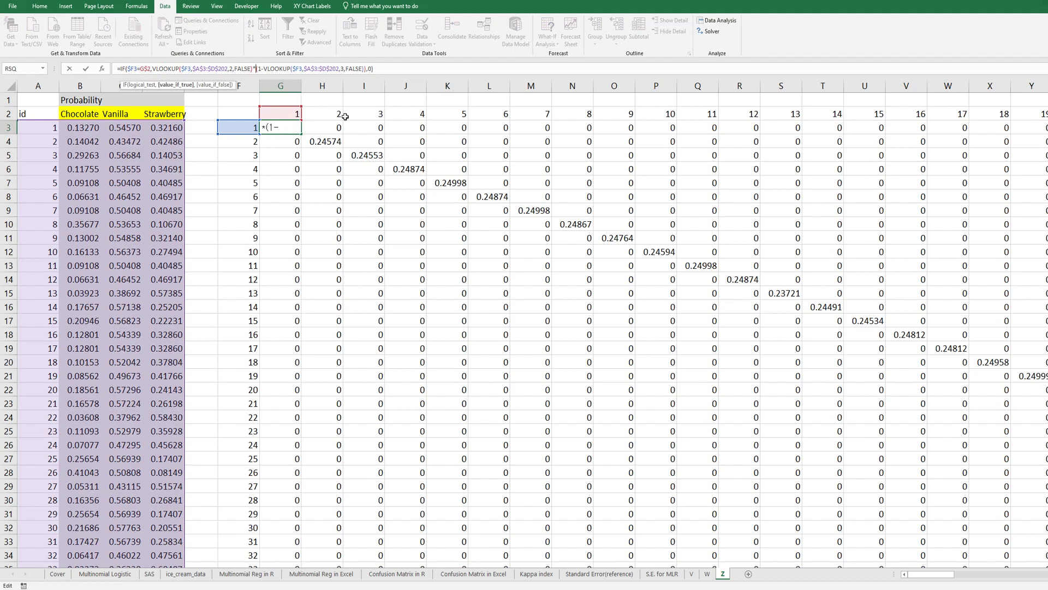
pyautogui.press('Delete')
pyautogui.press('Delete')
pyautogui.press('Right')
pyautogui.press('Right')
pyautogui.press('Right')
pyautogui.press('Right')
pyautogui.press('Right')
pyautogui.press('Right')
pyautogui.press('Right')
pyautogui.press('Right')
pyautogui.press('Right')
pyautogui.press('Right')
pyautogui.press('Right')
pyautogui.press('Right')
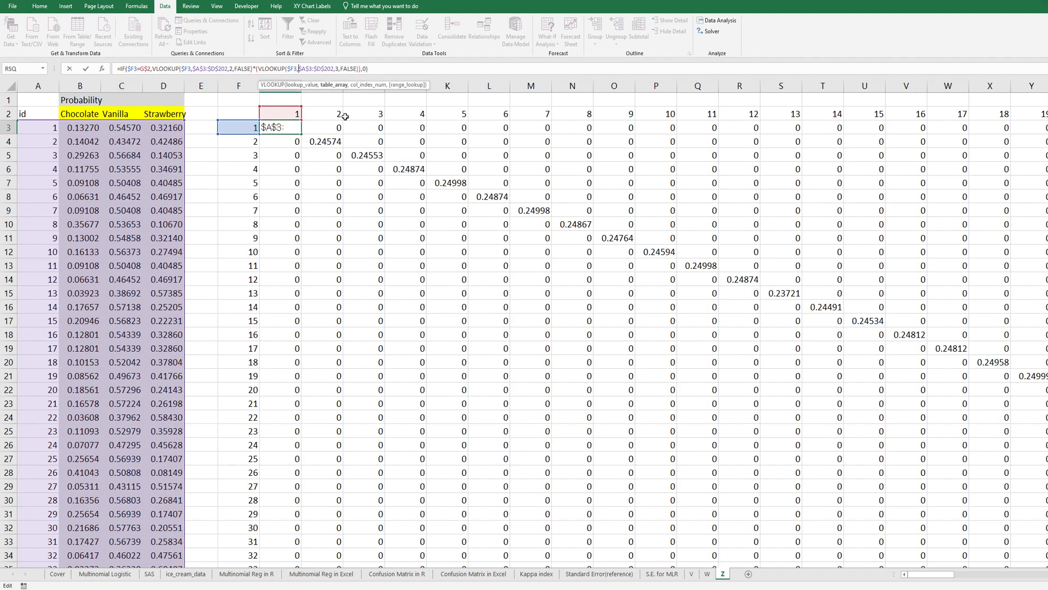
pyautogui.press('End')
pyautogui.hotkey('ctrl', 'Return')
# - Copy the formula in sheet Z's G3 over the whole matrix through GX202
pyautogui.hotkey('ctrl', 'c')
pyautogui.hotkey('ctrl', 'shift', 'Down')
pyautogui.hotkey('ctrl', 'shift', 'Right')
pyautogui.hotkey('ctrl', 'v')
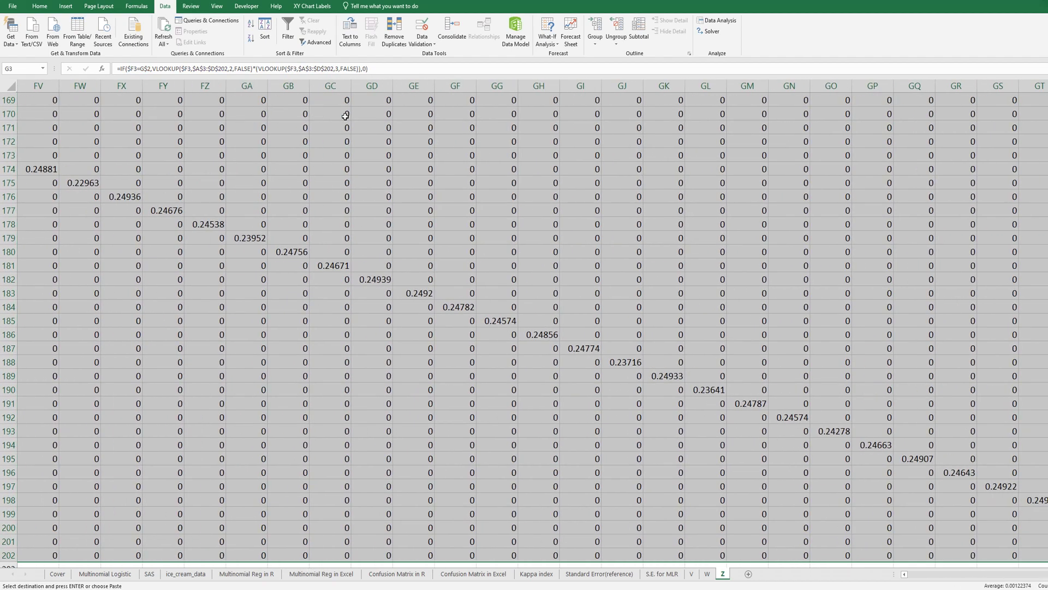
pyautogui.hotkey('ctrl', 'BackSpace')
pyautogui.press('Escape')
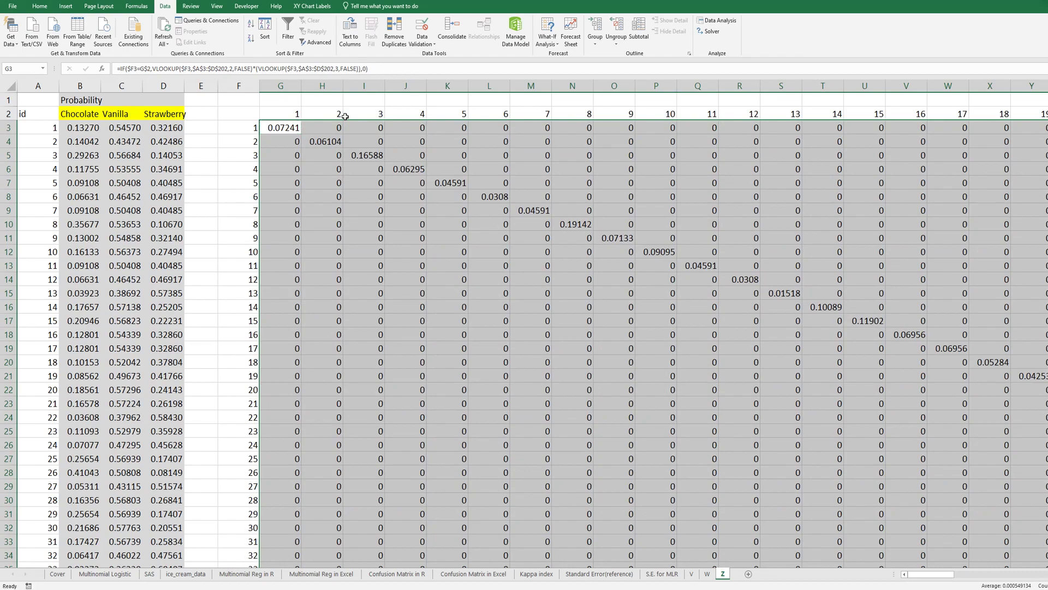
# - Define the name Z for the matrix range G3:GX202 on sheet Z
pyautogui.hotkey('shift', 'BackSpace')
pyautogui.hotkey('ctrl', 'shift', 'Down')
pyautogui.hotkey('ctrl', 'shift', 'Right')
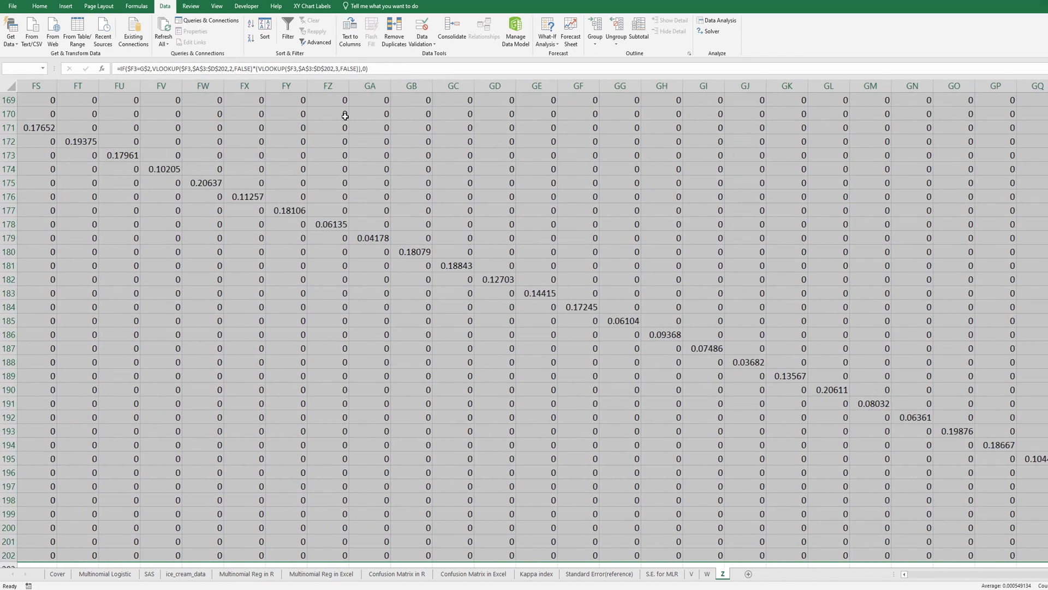
pyautogui.click(23, 70)
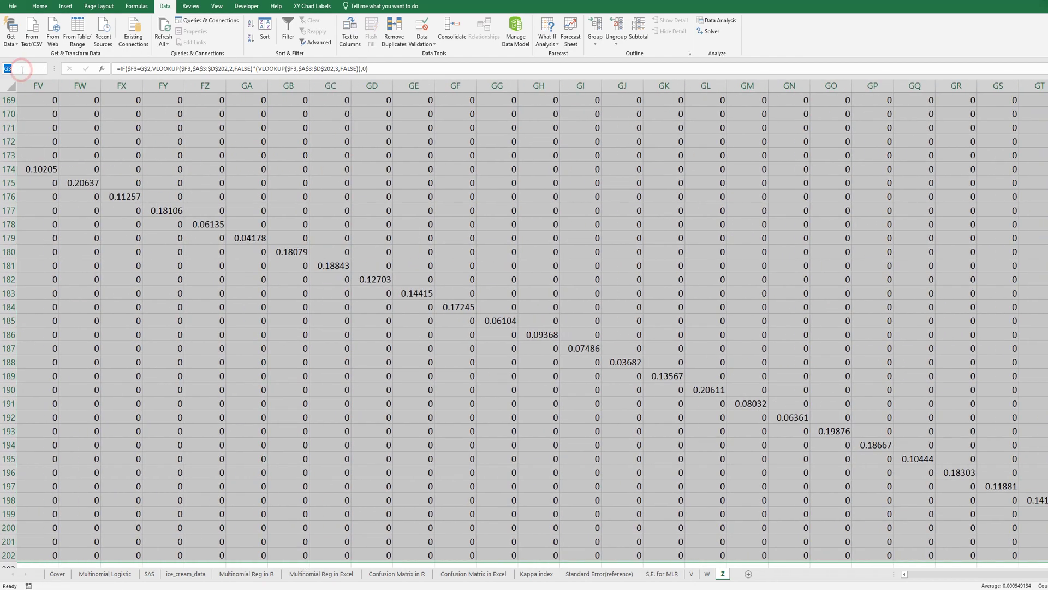
pyautogui.write('Z')
pyautogui.press('Return')
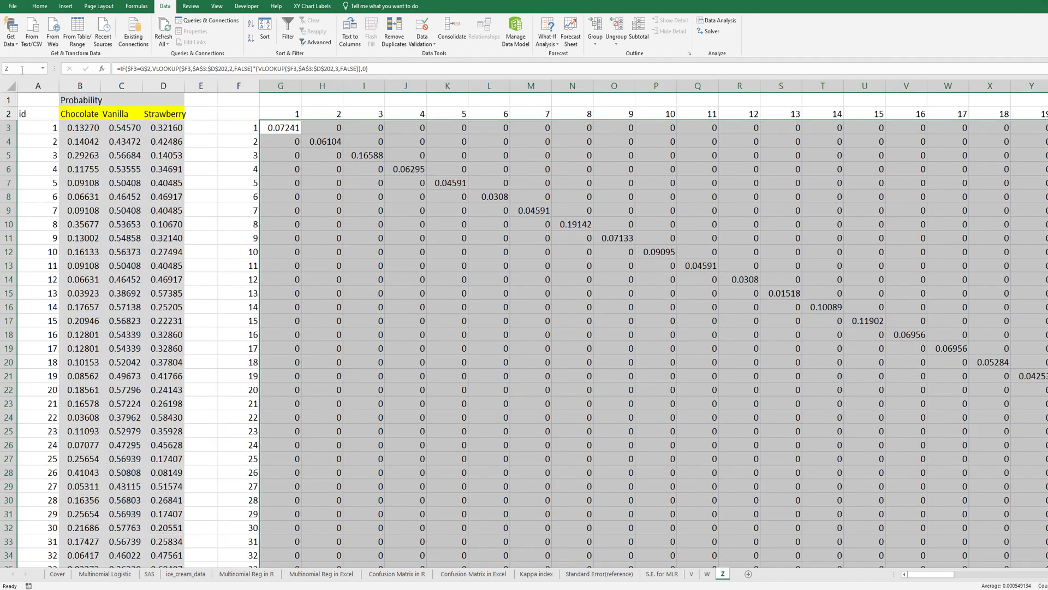
# - Return to the S.E. for MLR sheet and select cell M7 in the green block of the 8 by 8 information matrix
pyautogui.hotkey('ctrl', 'Home')
pyautogui.click(273, 131)
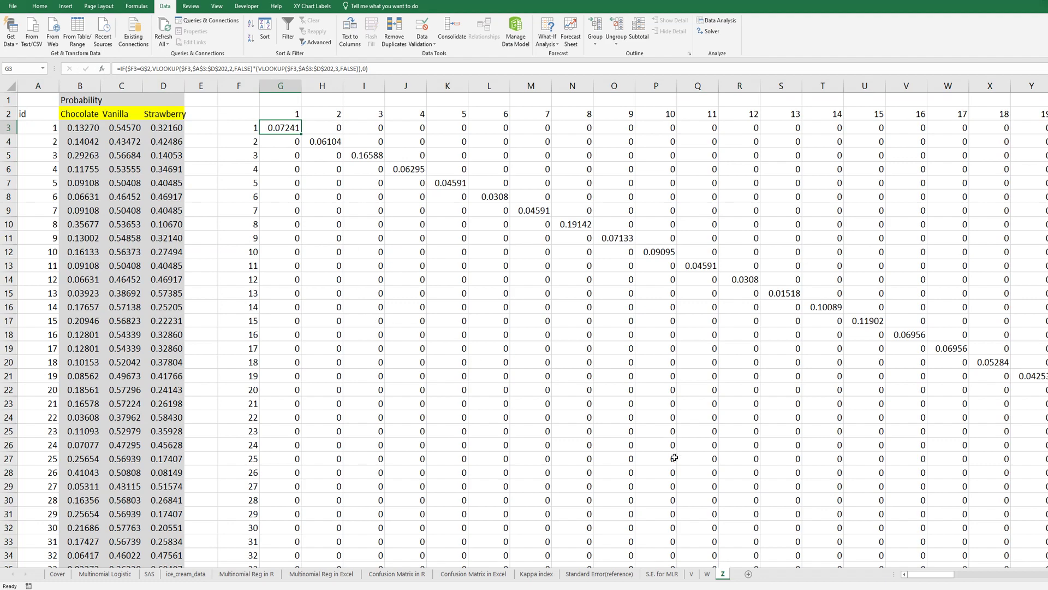
pyautogui.click(675, 573)
pyautogui.click(477, 190)
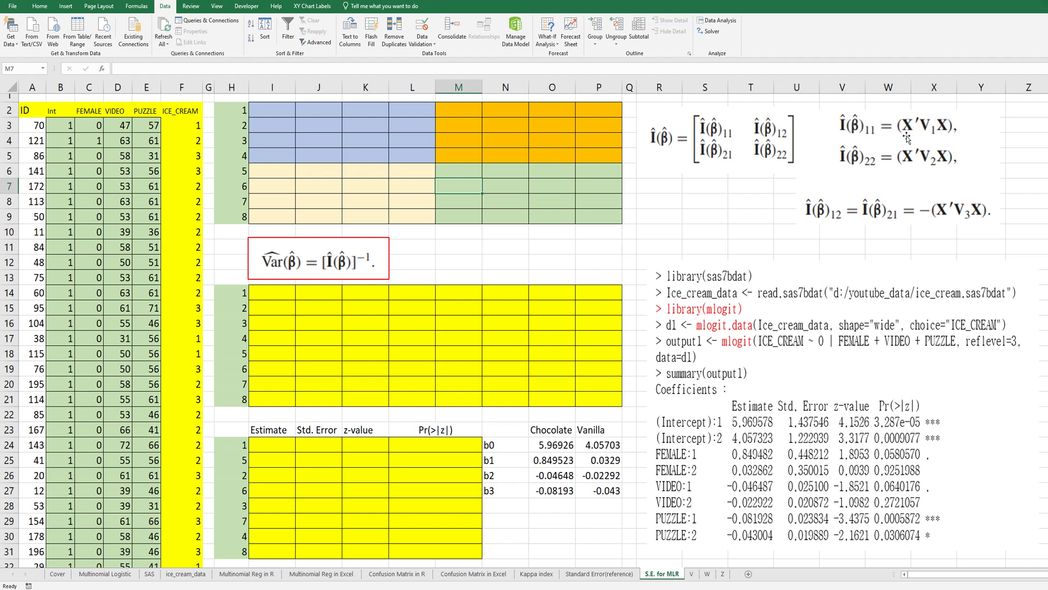
# - Fill the blue block I2:L5 with the array formula =MMULT(MMULT(TRANSPOSE(D),V),D)
pyautogui.moveTo(266, 110); pyautogui.dragTo(415, 155)
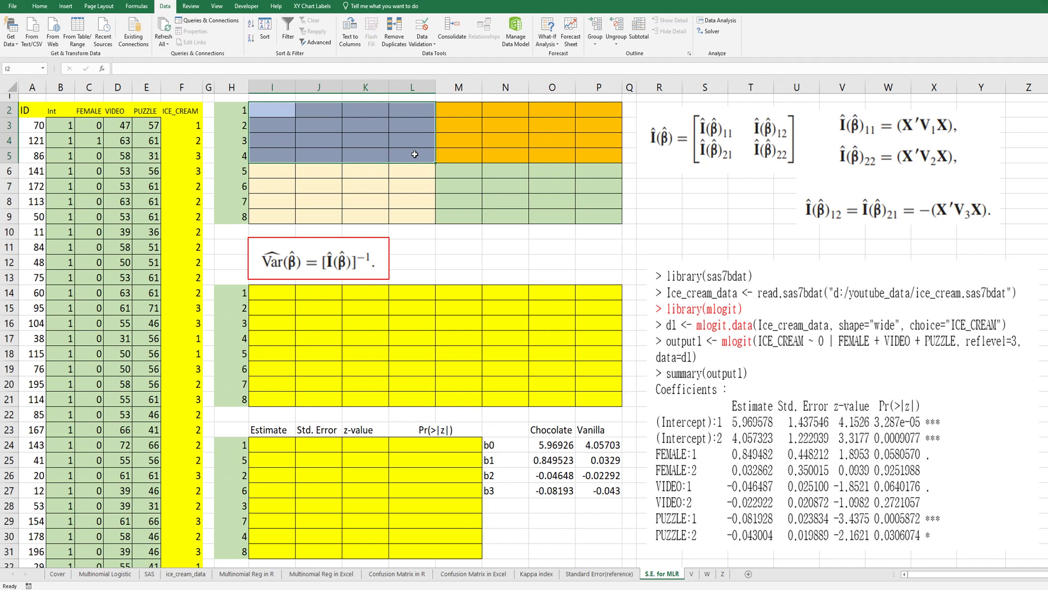
pyautogui.write('=m')
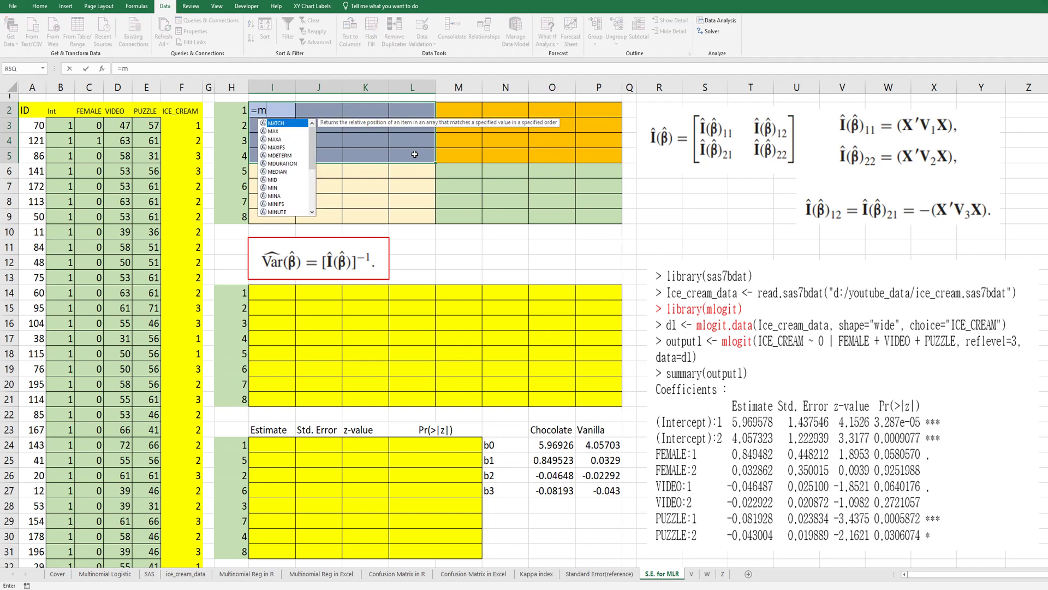
pyautogui.write('mult(tra')
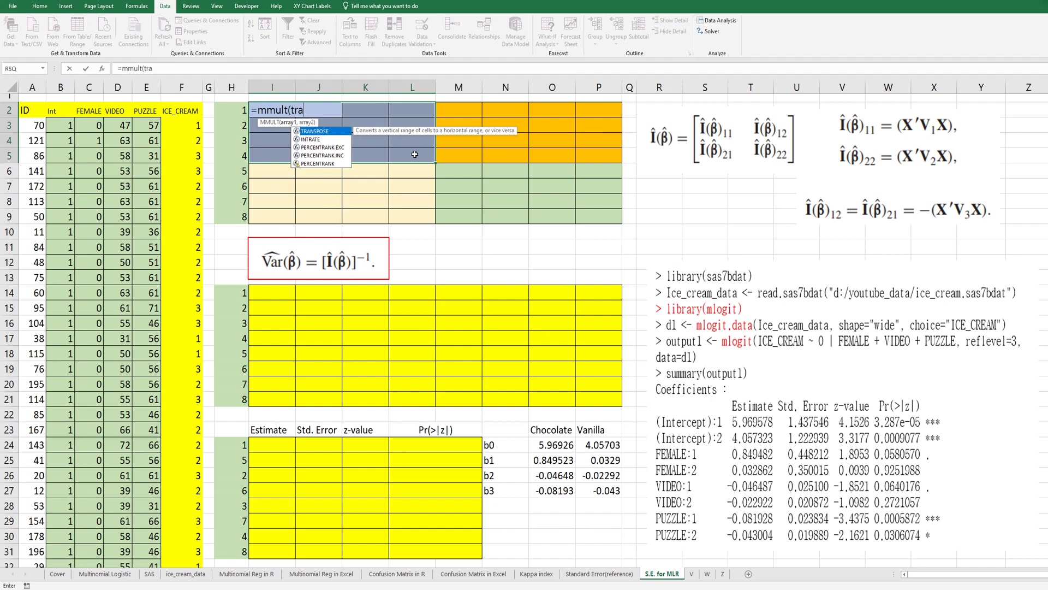
pyautogui.write('nspose(D),')
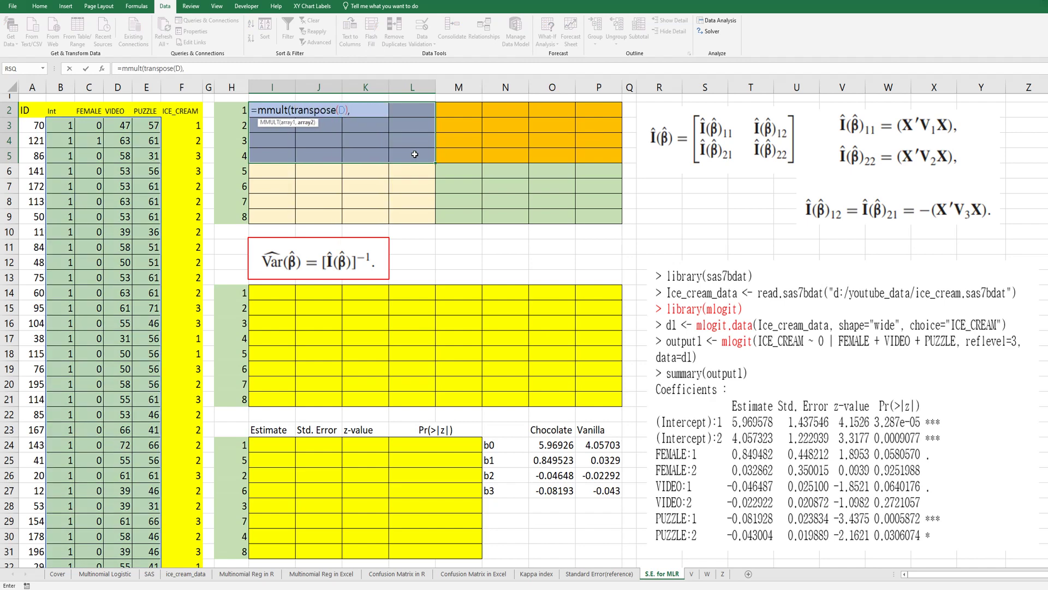
pyautogui.write('V)')
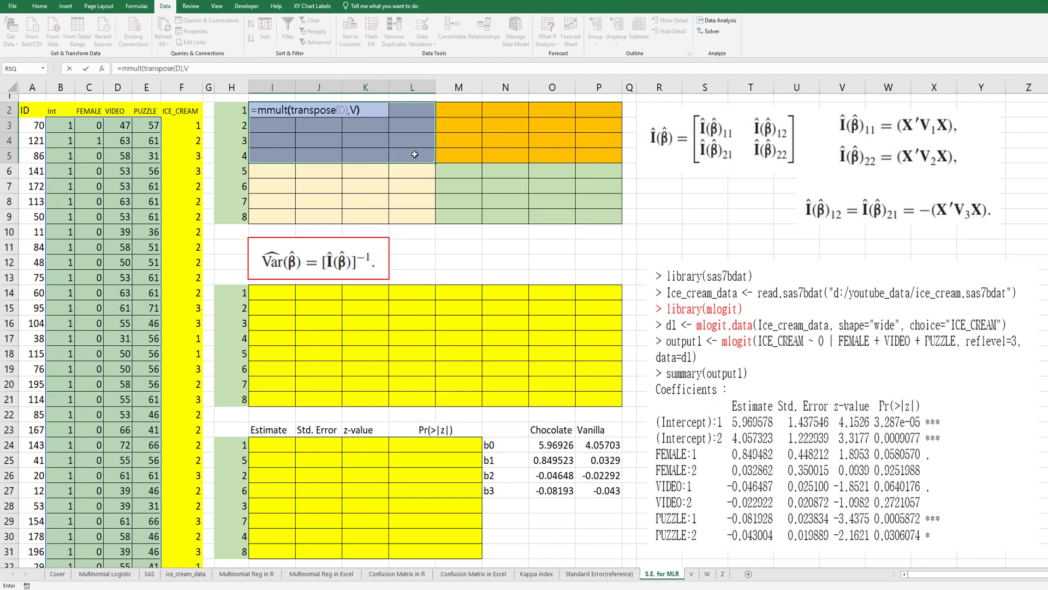
pyautogui.click(120, 68)
pyautogui.write('mmult(')
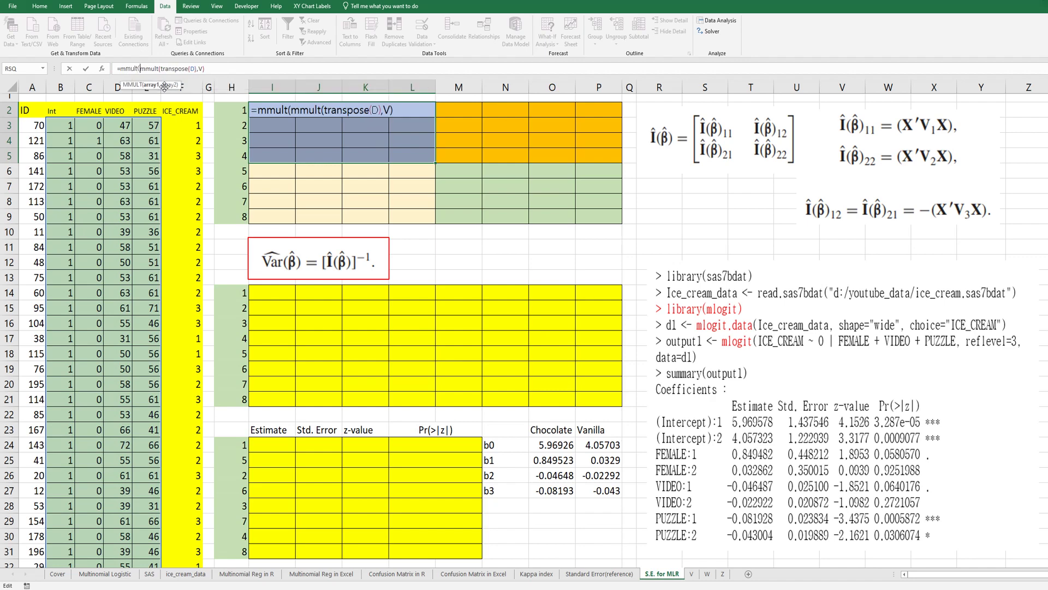
pyautogui.click(217, 70)
pyautogui.write(',D)')
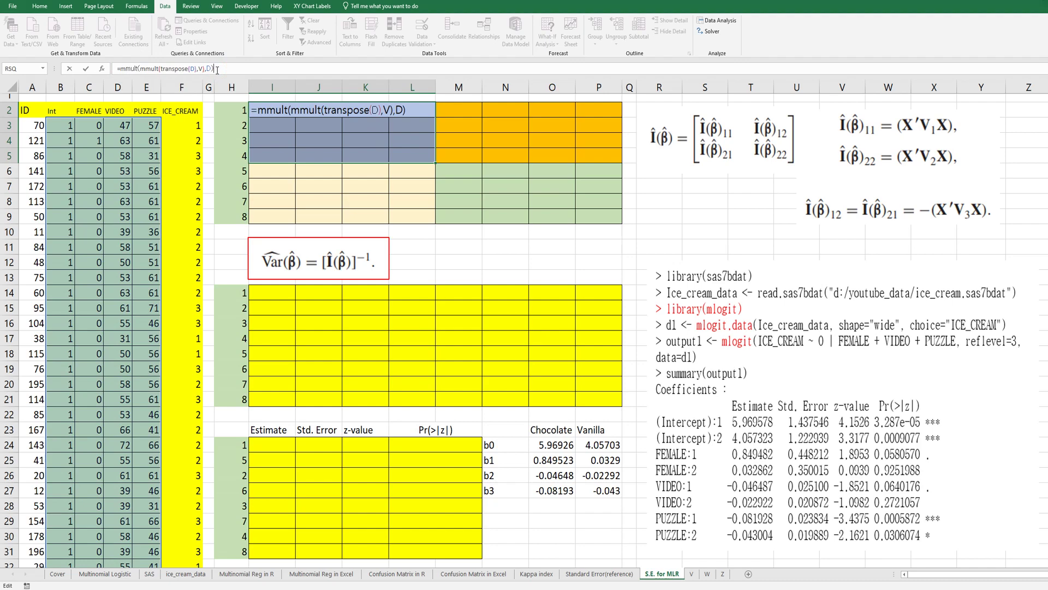
pyautogui.hotkey('ctrl', 'shift', 'Return')
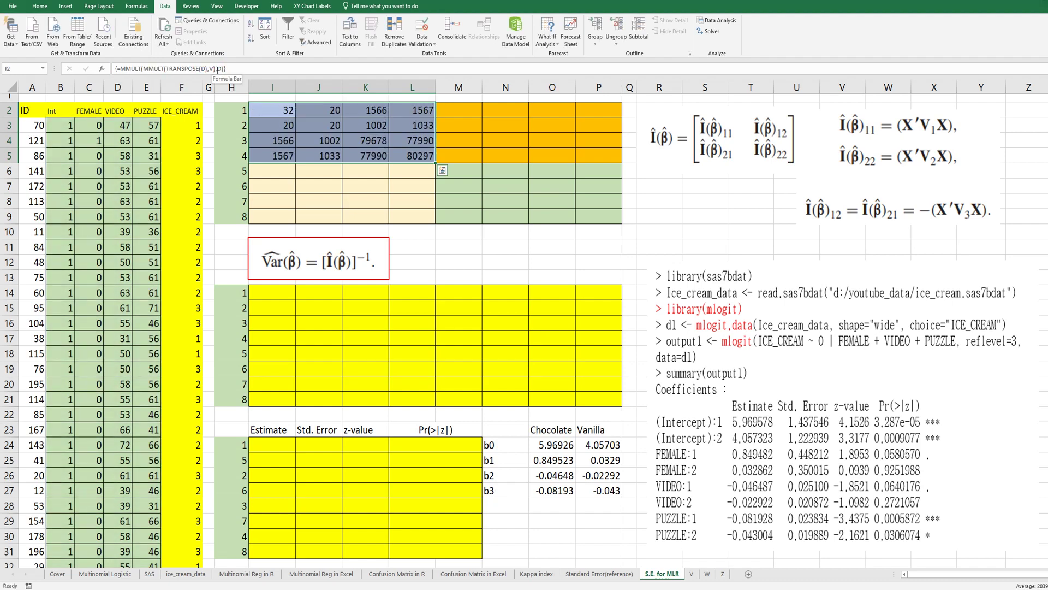
# - Fill the green block M6:P9 with the array formula =MMULT(MMULT(TRANSPOSE(D),W),D)
pyautogui.click(477, 170)
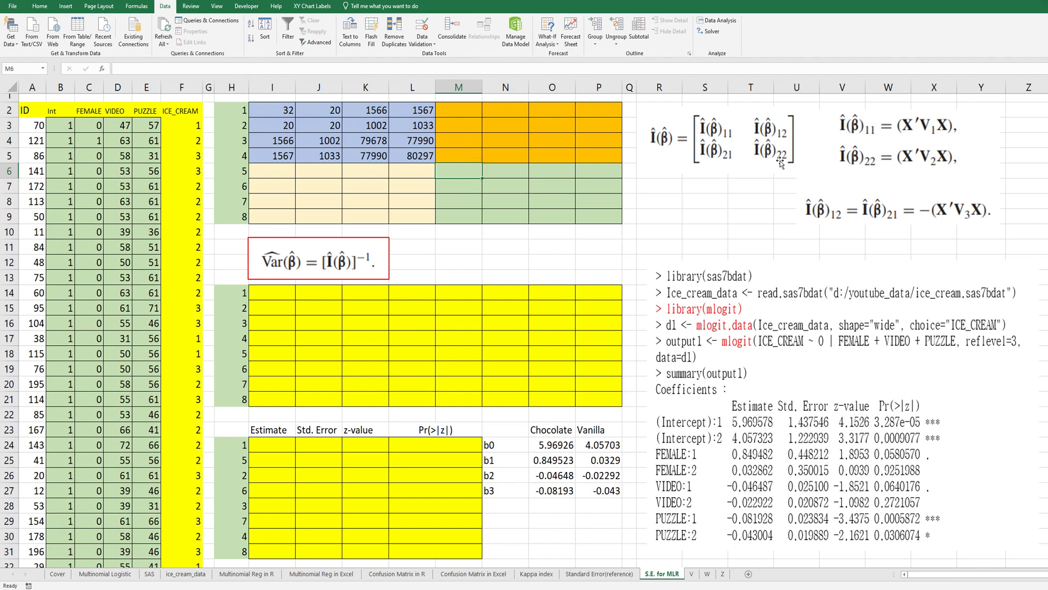
pyautogui.keyDown('shift'); pyautogui.click(591, 217); pyautogui.keyUp('shift')
pyautogui.write('=')
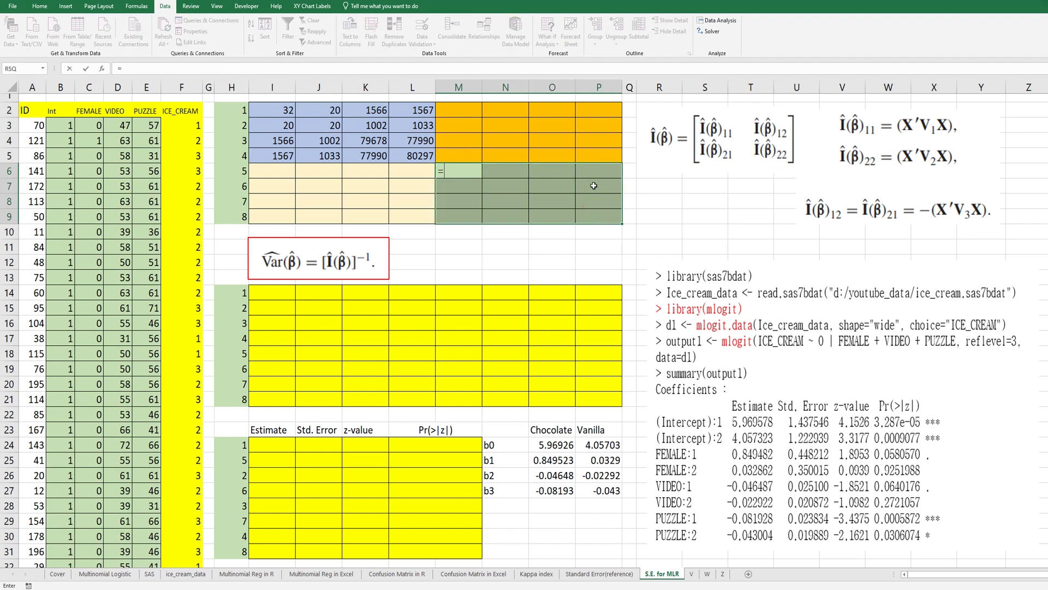
pyautogui.write('mmult')
pyautogui.write('(t')
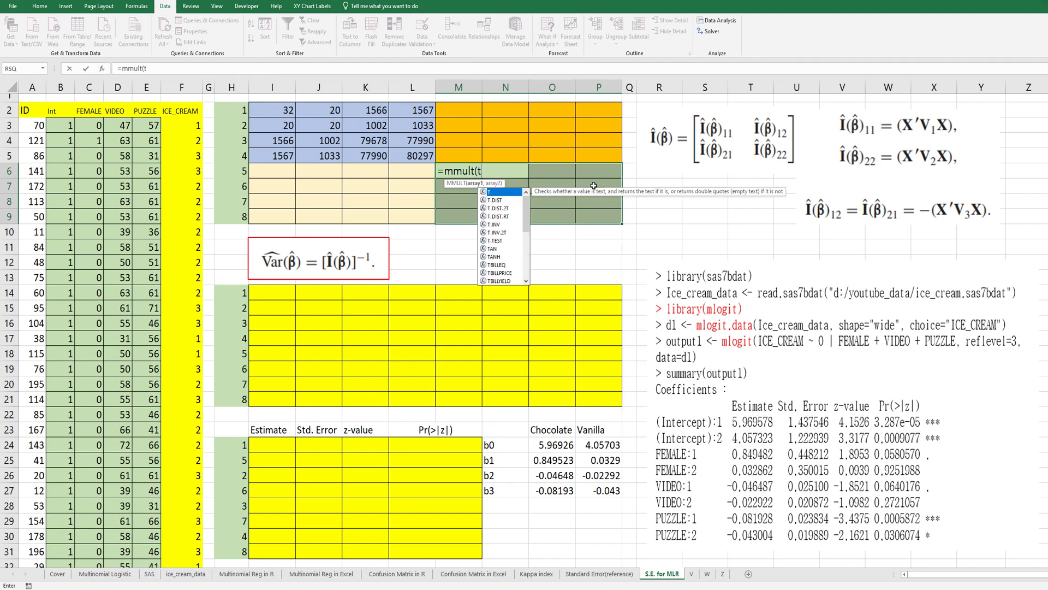
pyautogui.write('ranspose(D),')
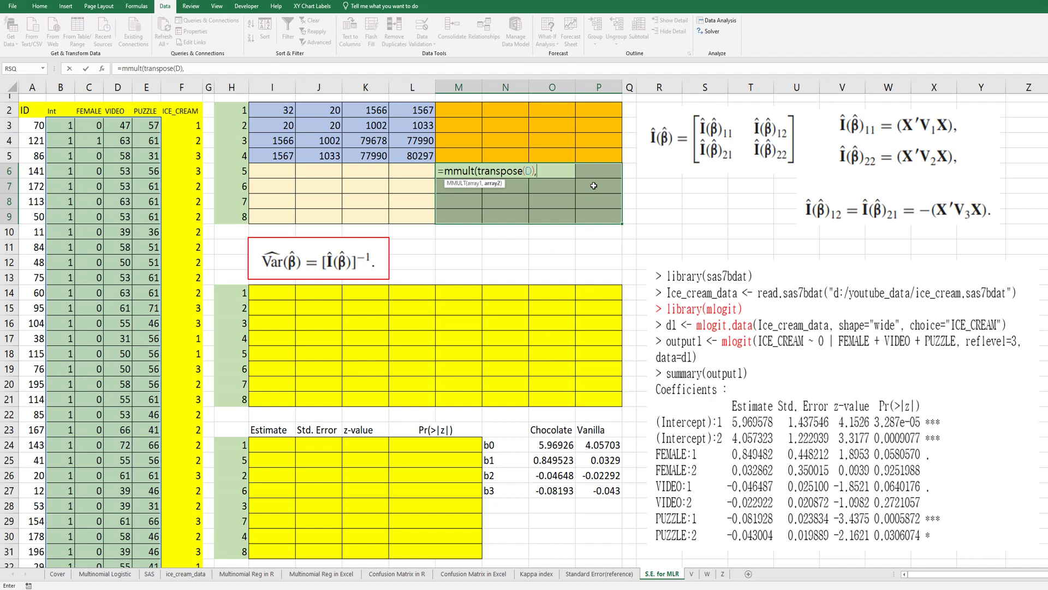
pyautogui.write('X')
pyautogui.press('BackSpace')
pyautogui.write('W)')
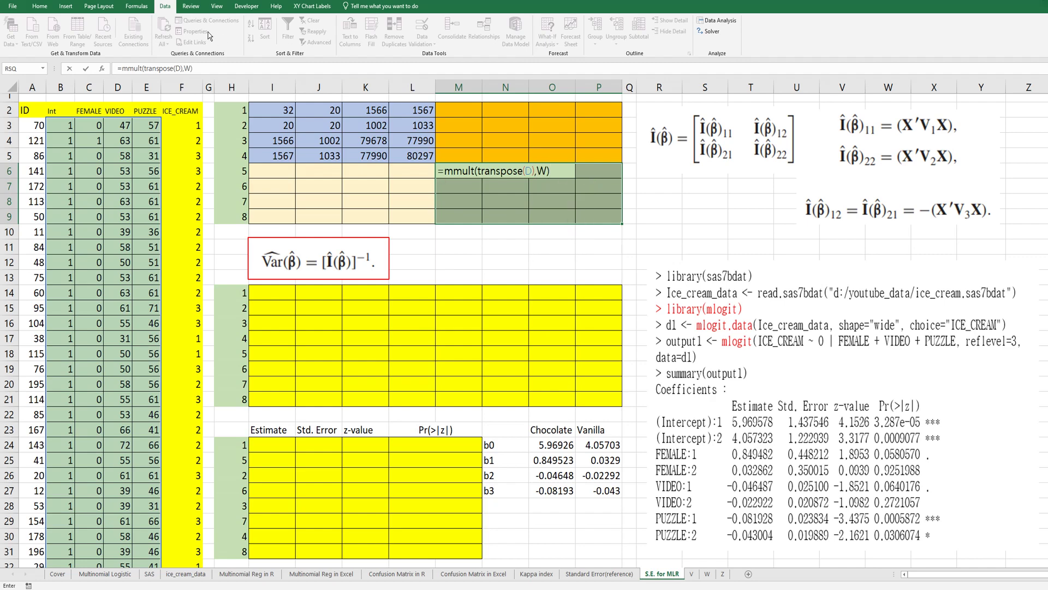
pyautogui.click(125, 66)
pyautogui.write('mmul')
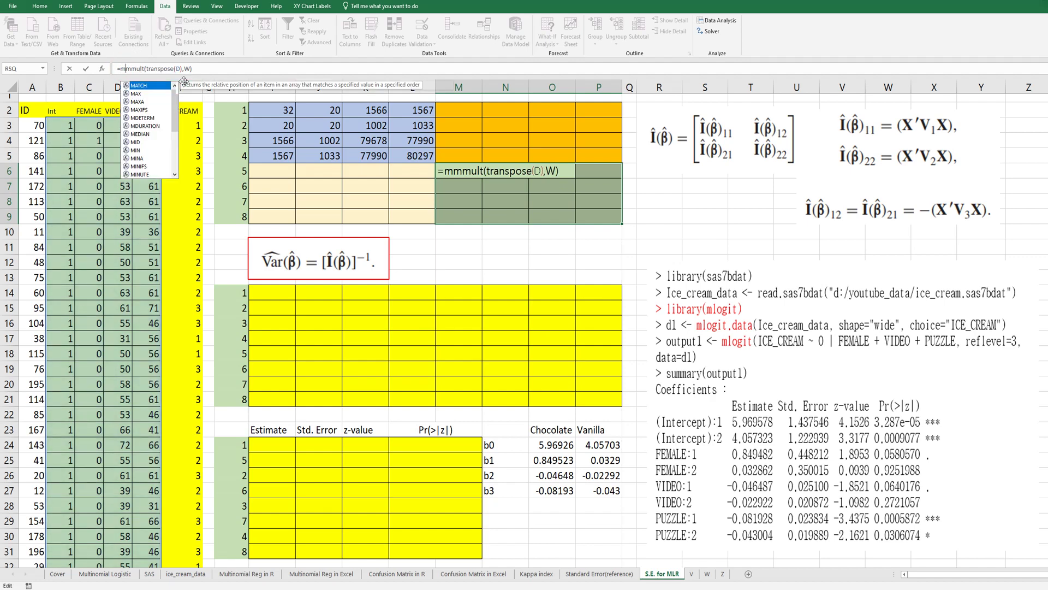
pyautogui.write('t(')
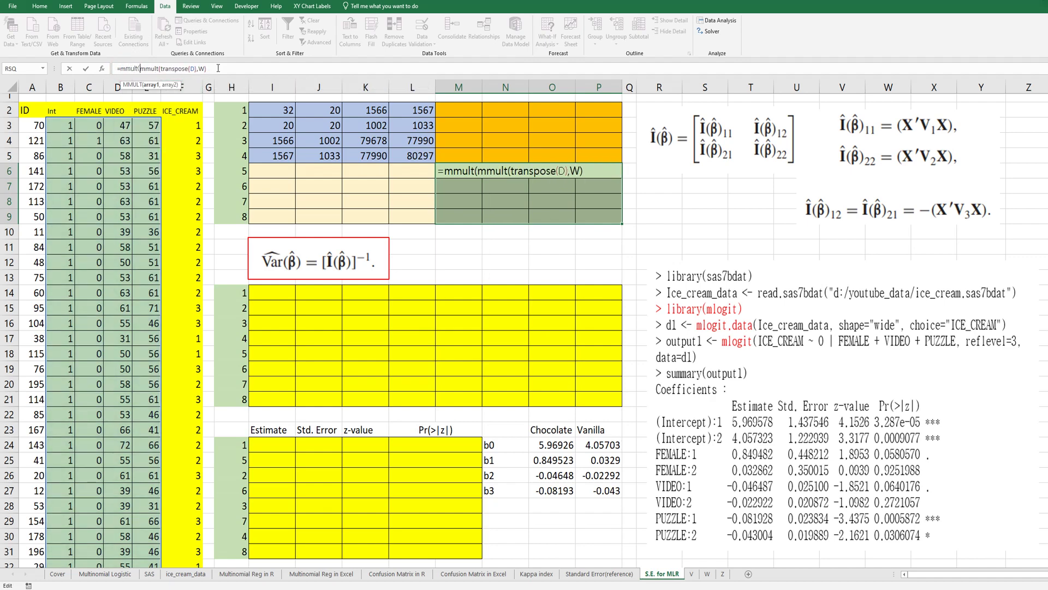
pyautogui.write(',D)')
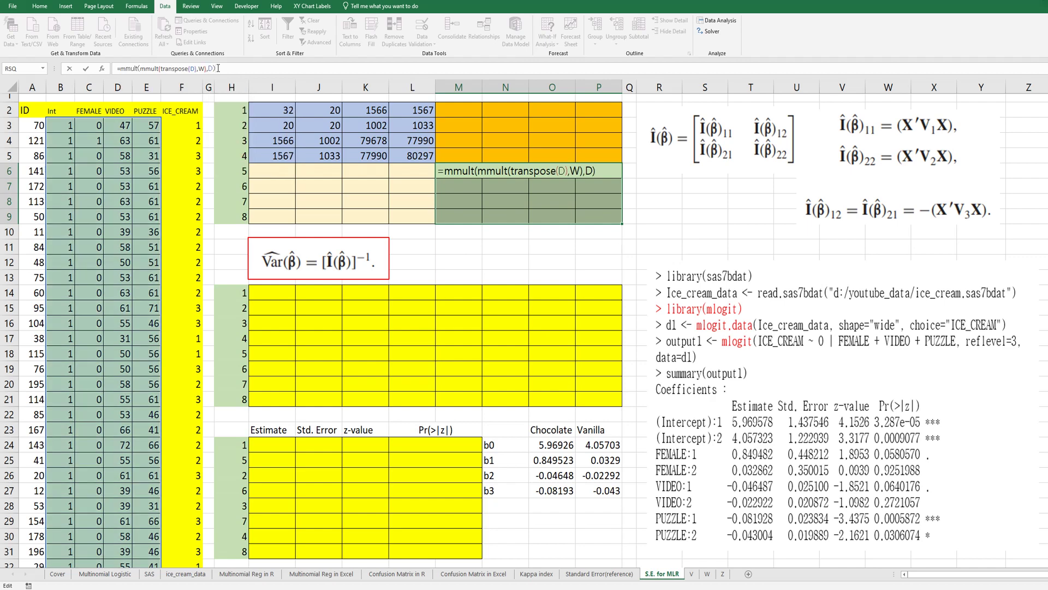
pyautogui.hotkey('ctrl', 'shift', 'Return')
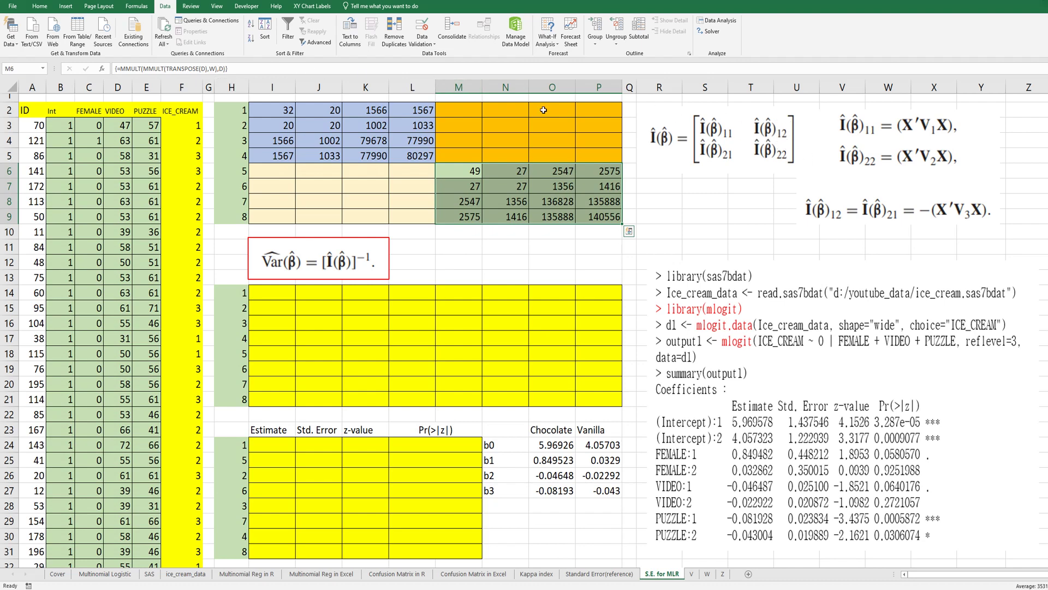
# - Fill the orange block M2:P5 with the array formula =MMULT(MMULT(TRANSPOSE(D),Z),D)
pyautogui.moveTo(454, 113); pyautogui.dragTo(602, 150)
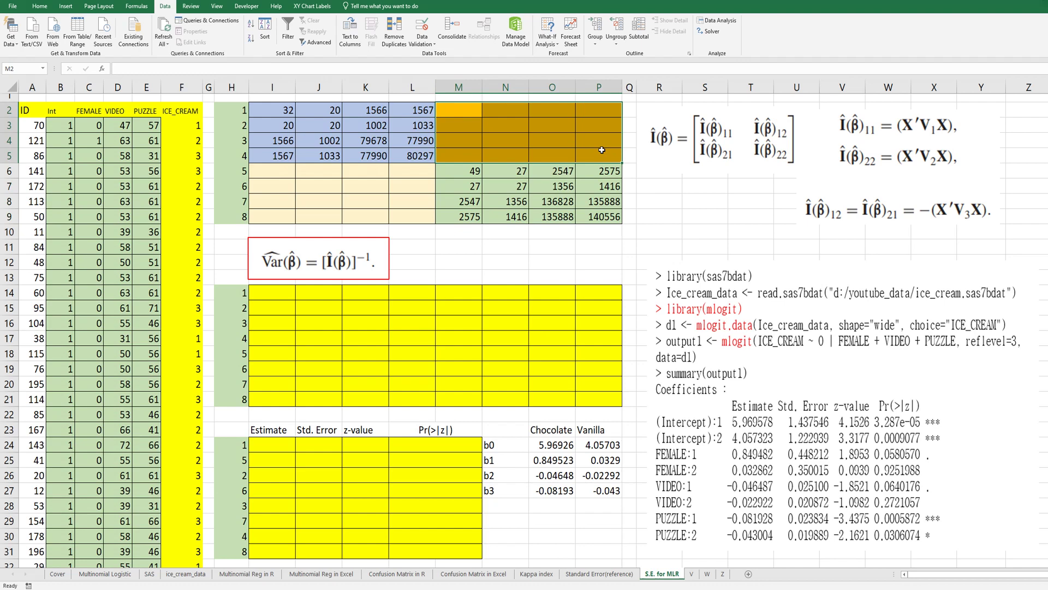
pyautogui.write('=mmult(transp')
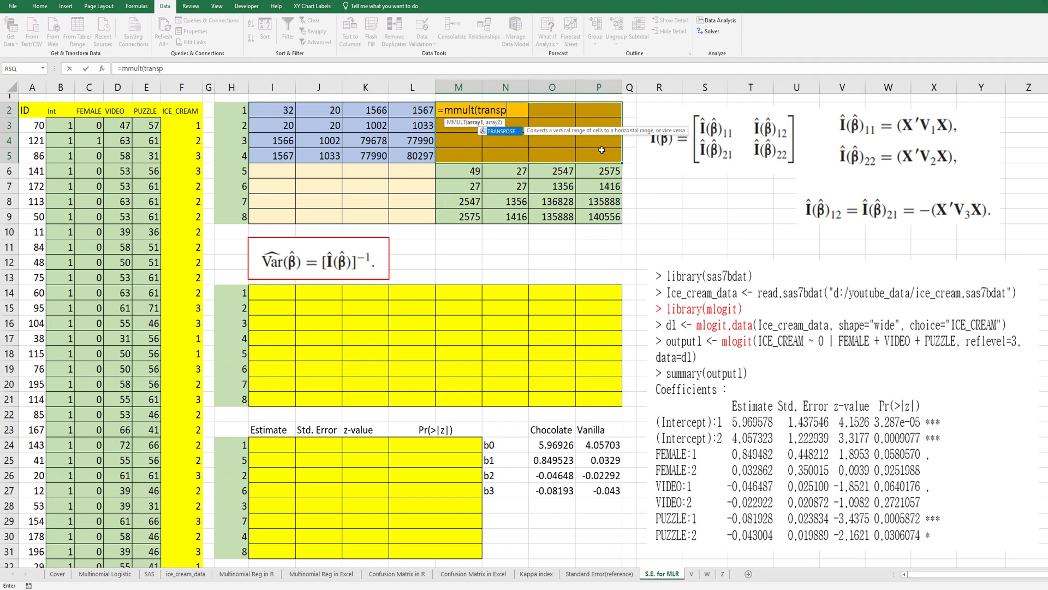
pyautogui.write('ose(D')
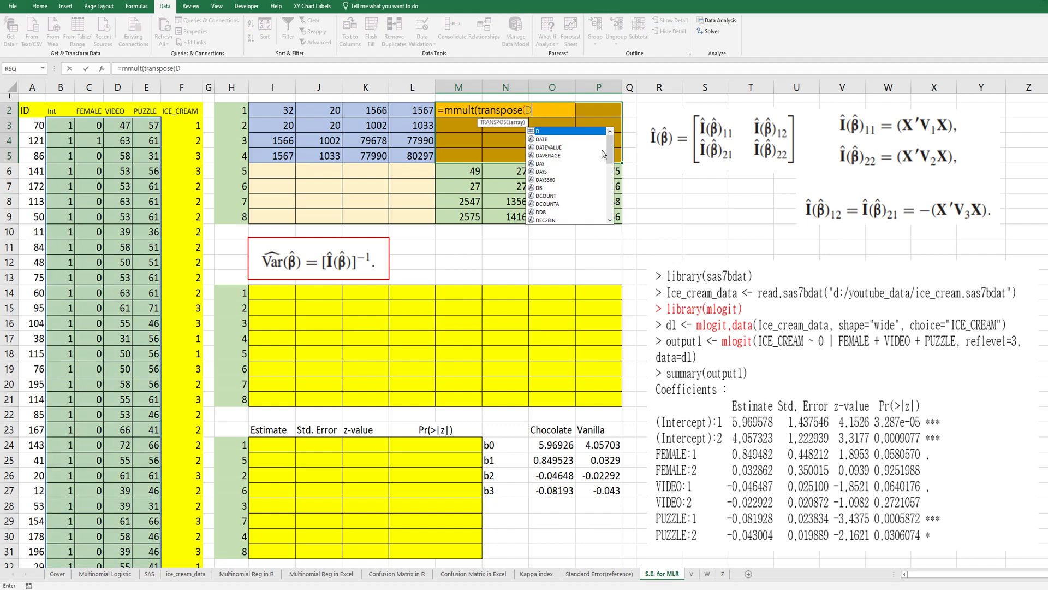
pyautogui.write(')')
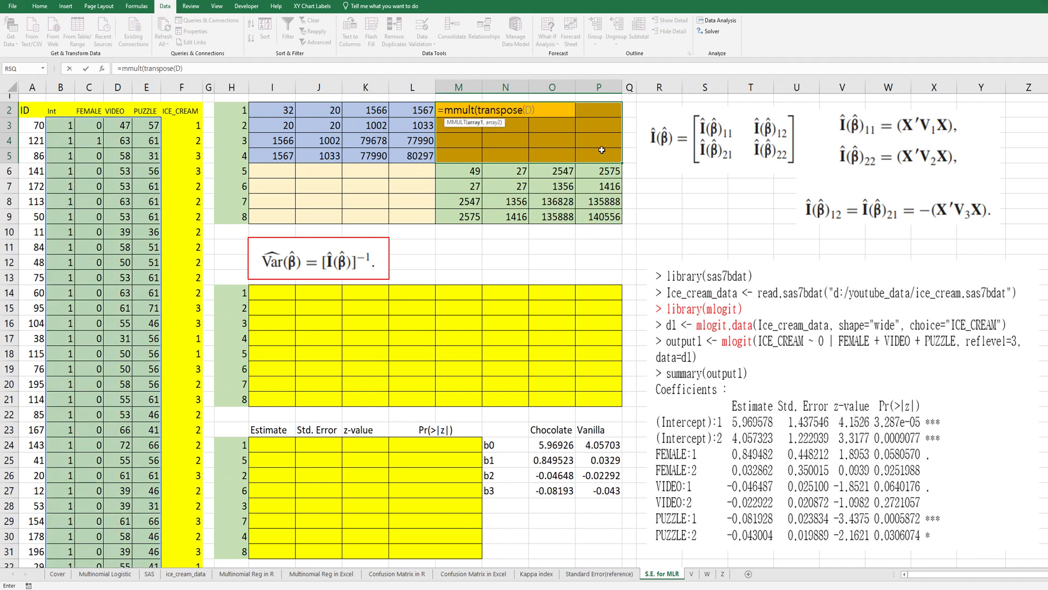
pyautogui.write(',Z)')
pyautogui.click(121, 68)
pyautogui.write('mmult(')
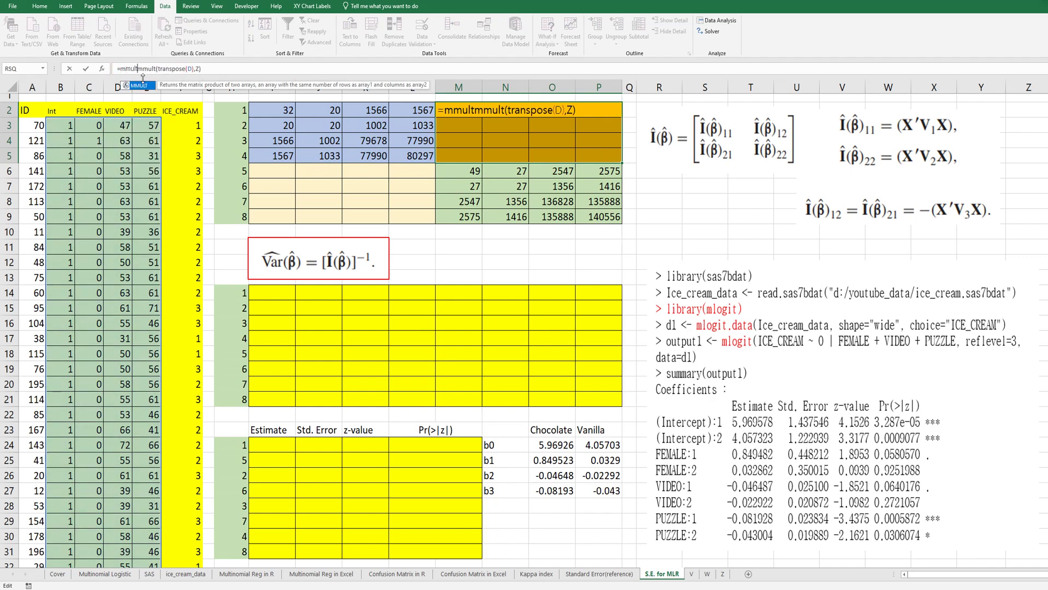
pyautogui.click(229, 68)
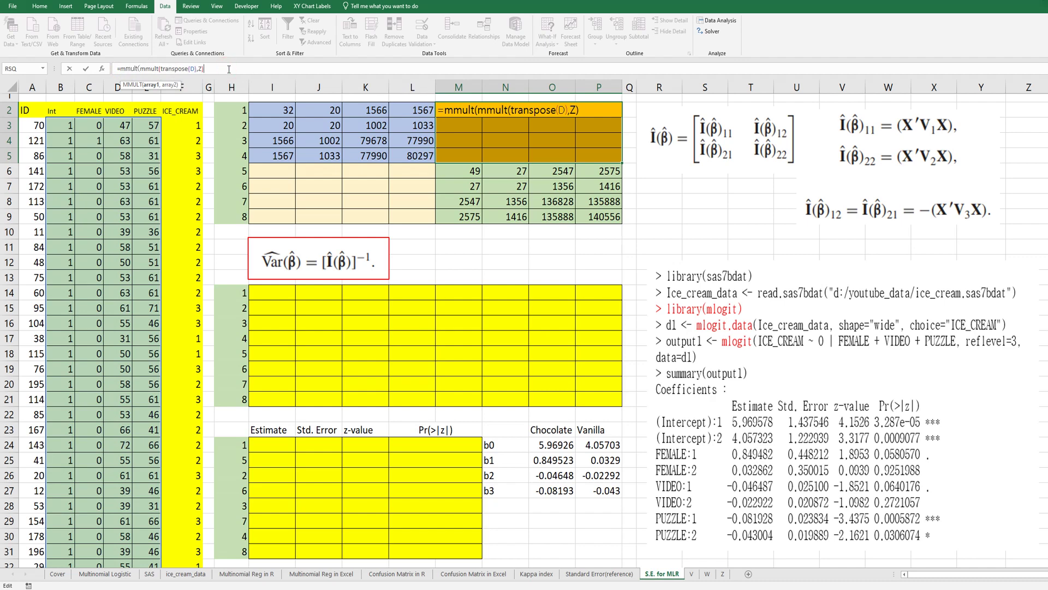
pyautogui.write(',D')
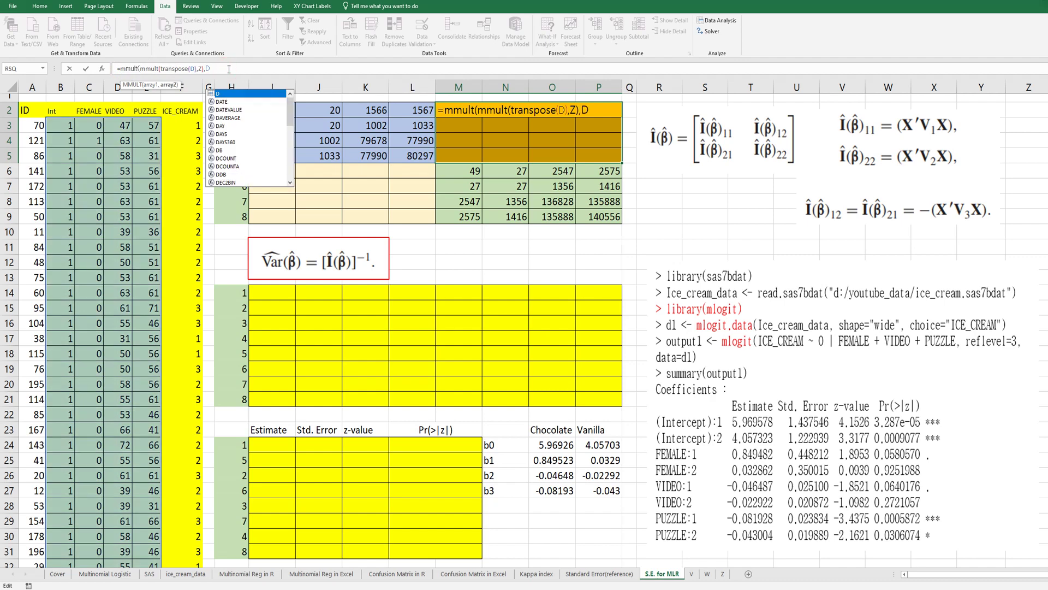
pyautogui.write('),Z),D)}')
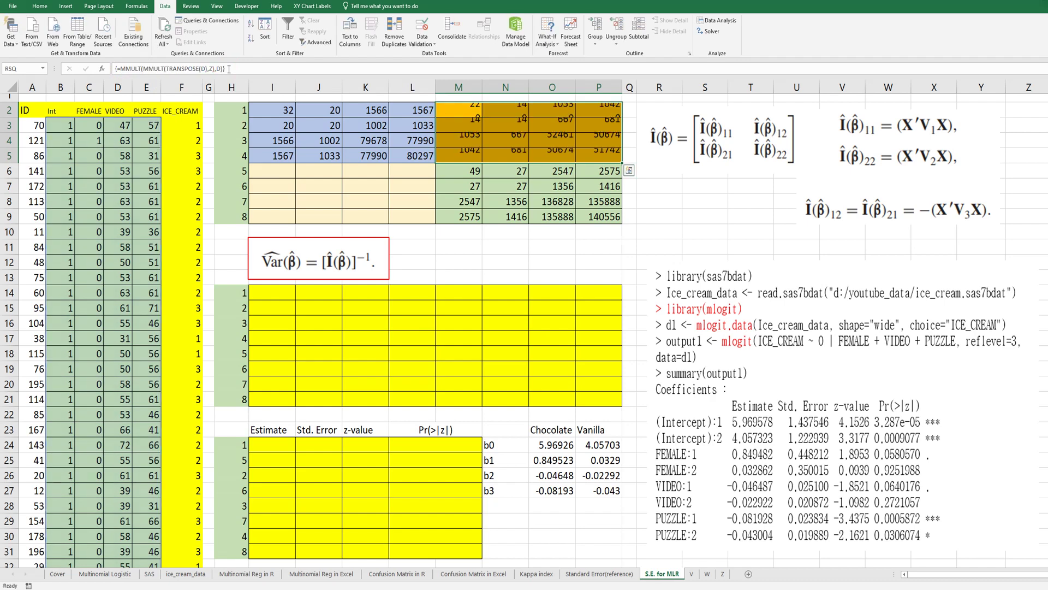
pyautogui.hotkey('ctrl', 'shift', 'Return')
pyautogui.press('Down')
pyautogui.press('Down')
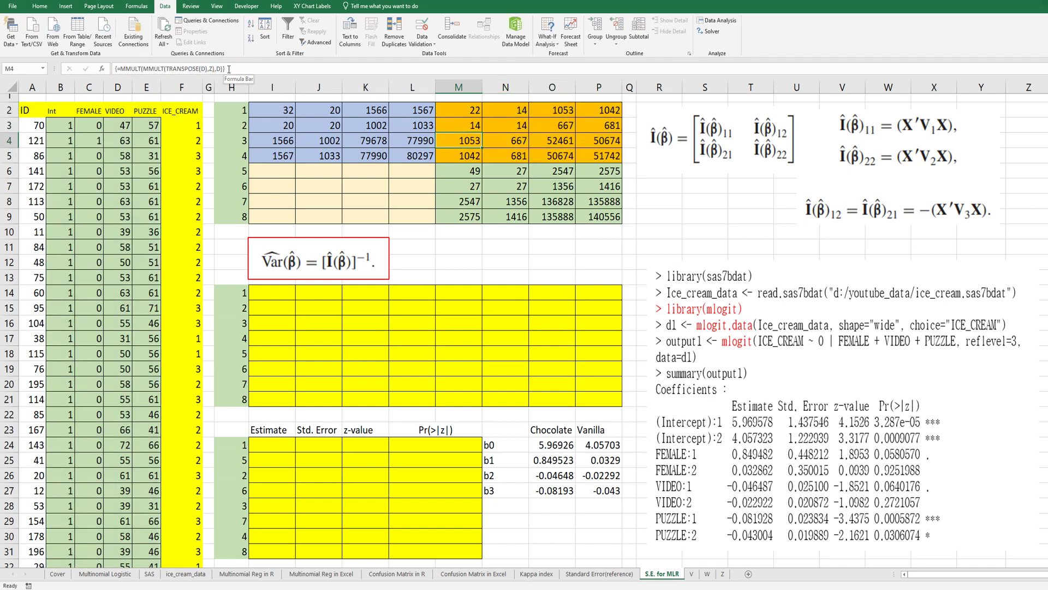
# - Copy the orange block M2:P5 and paste it as values only into the cream block starting at I6
pyautogui.moveTo(282, 173); pyautogui.dragTo(404, 219)
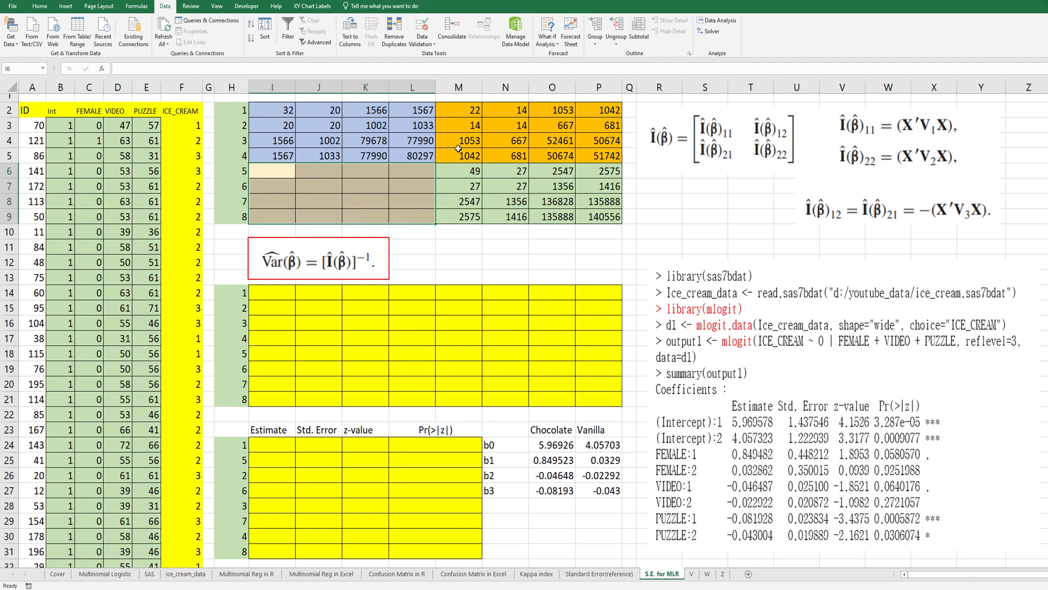
pyautogui.moveTo(457, 111); pyautogui.dragTo(581, 152)
pyautogui.rightClick(587, 137)
pyautogui.click(612, 154)
pyautogui.click(272, 172)
pyautogui.rightClick(272, 173)
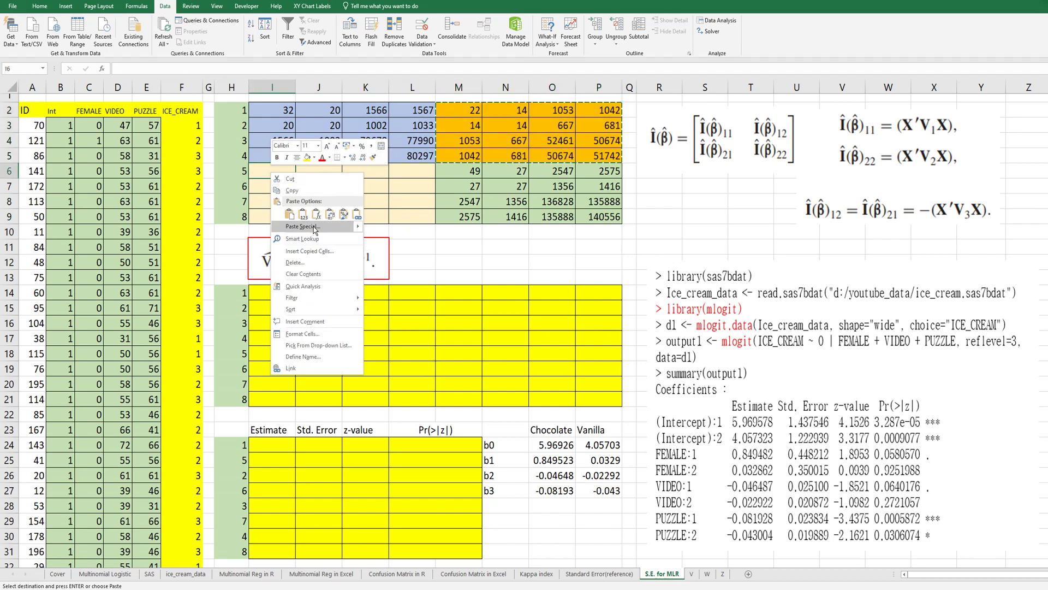
pyautogui.click(302, 226)
pyautogui.click(247, 190)
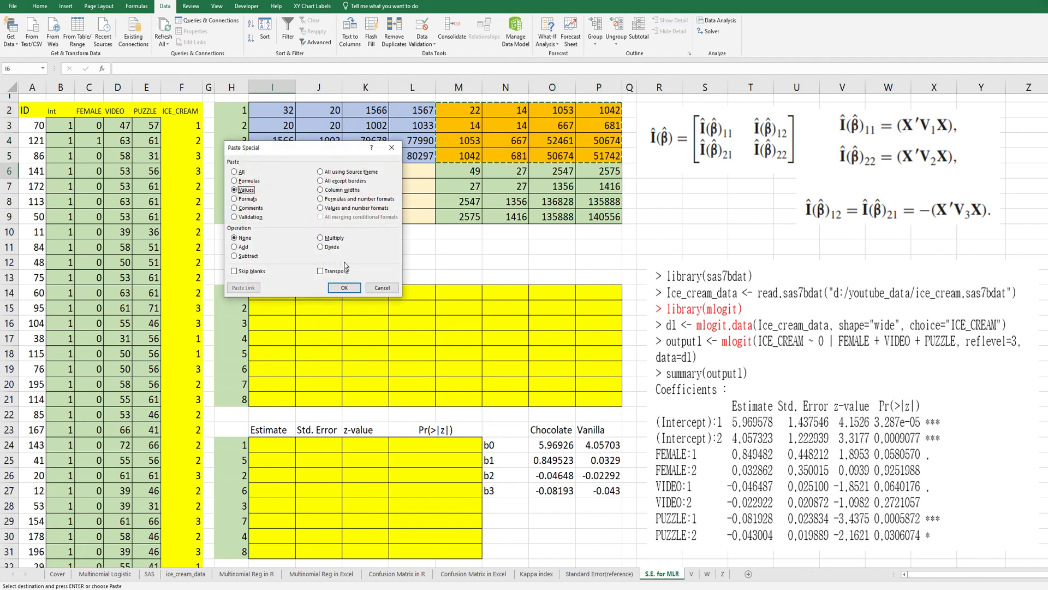
pyautogui.click(344, 288)
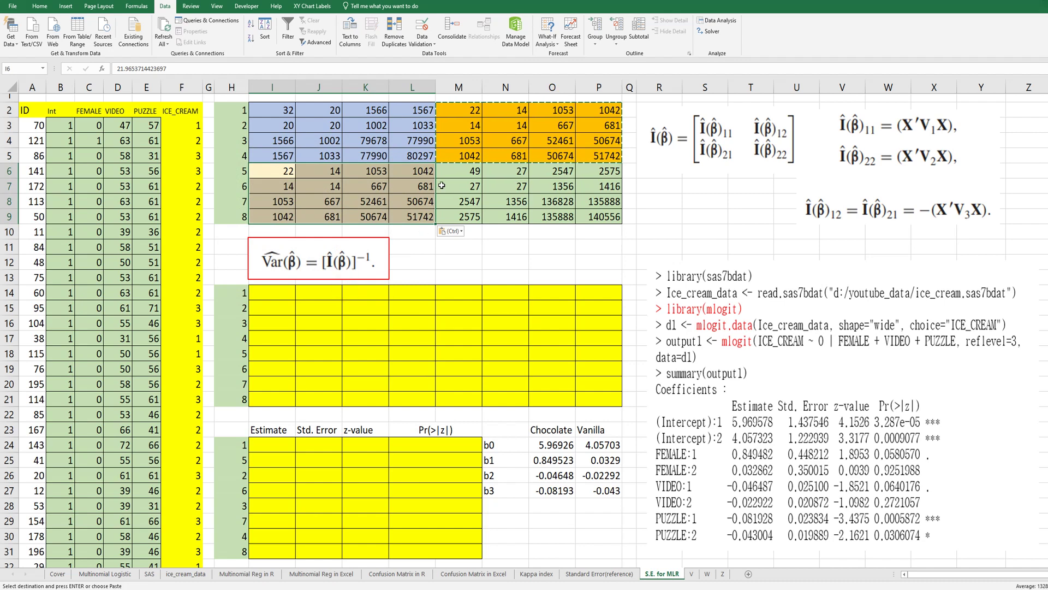
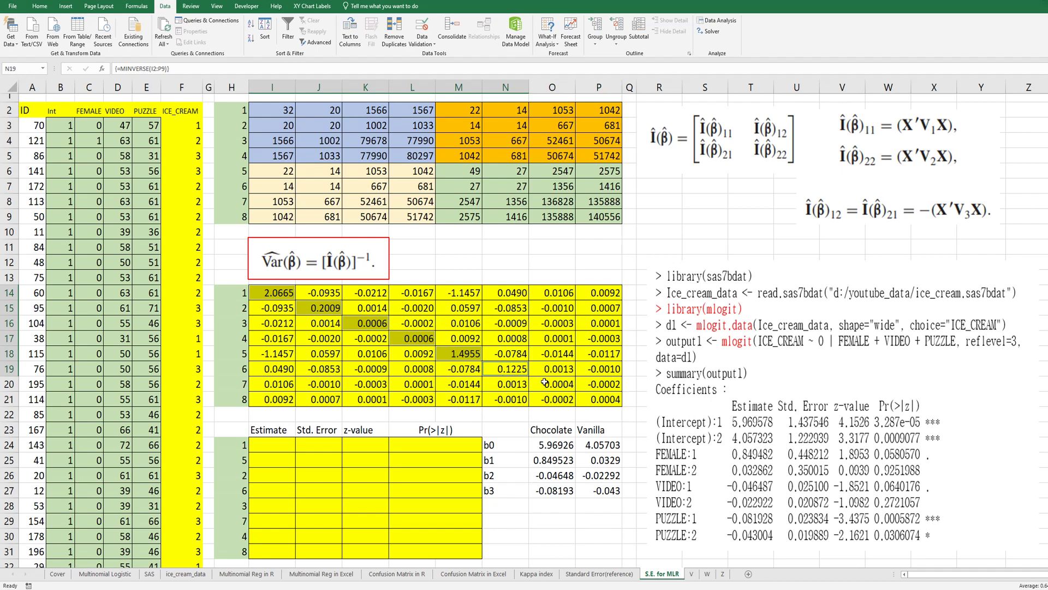
# - Complete the selection of the diagonal cells of the inverse matrix I14:P21 with P21 and fill them with a light blue-gray color
pyautogui.keyDown('ctrl'); pyautogui.click(597, 400); pyautogui.keyUp('ctrl')
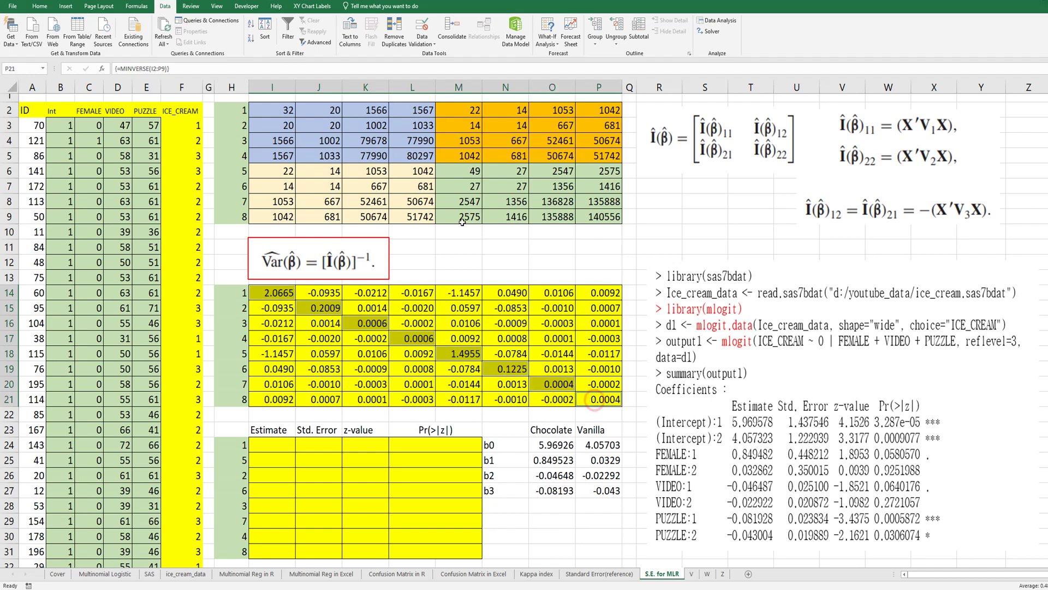
pyautogui.click(39, 6)
pyautogui.click(140, 43)
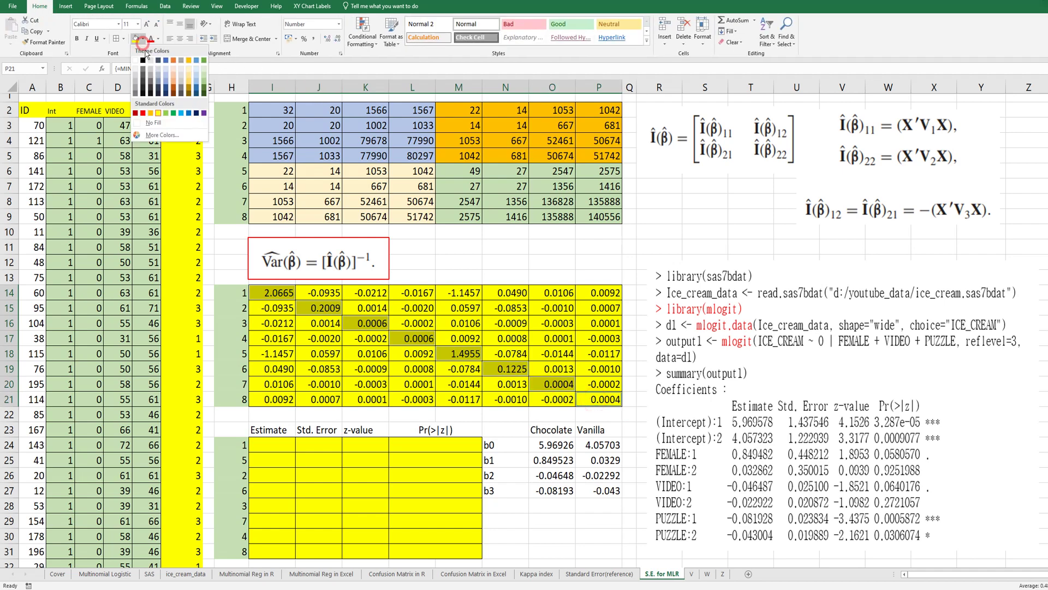
pyautogui.click(162, 72)
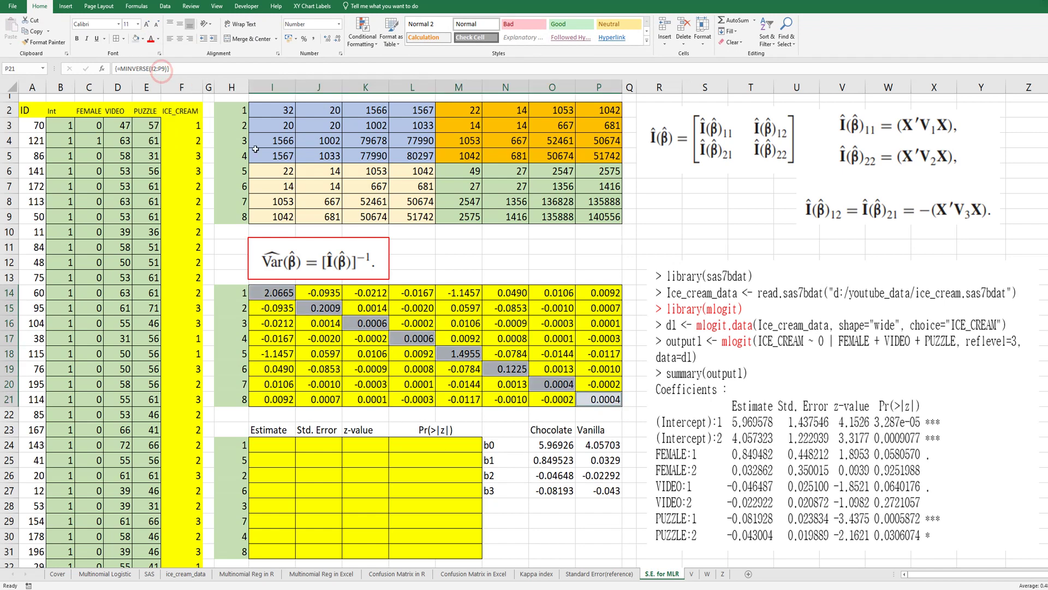
pyautogui.click(307, 324)
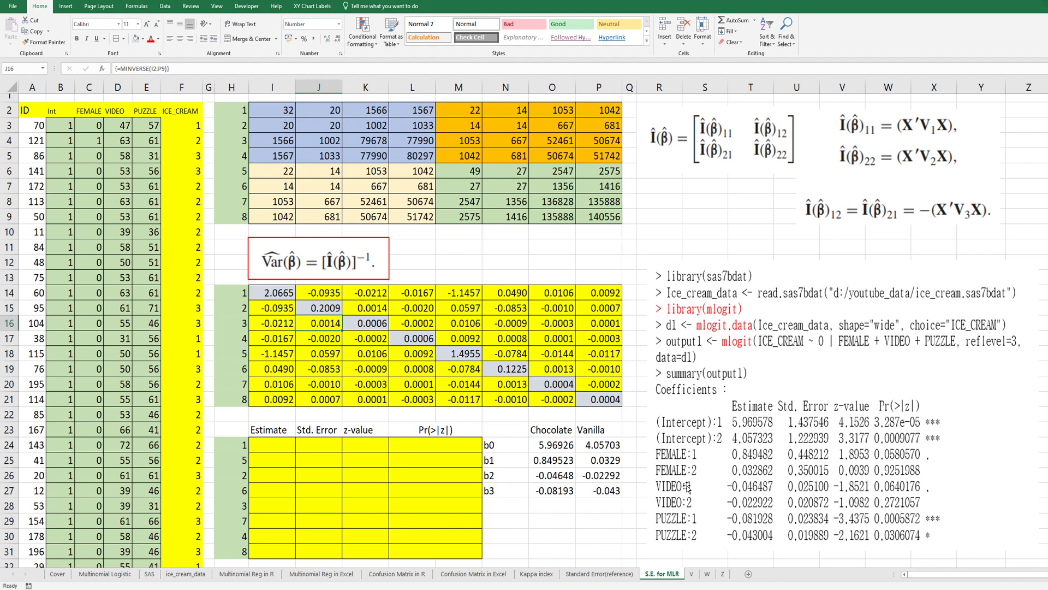
# - Move the Chocolate and Vanilla b0 estimates from O24 and P24 into I24 and I25 of the Estimate column
pyautogui.click(268, 473)
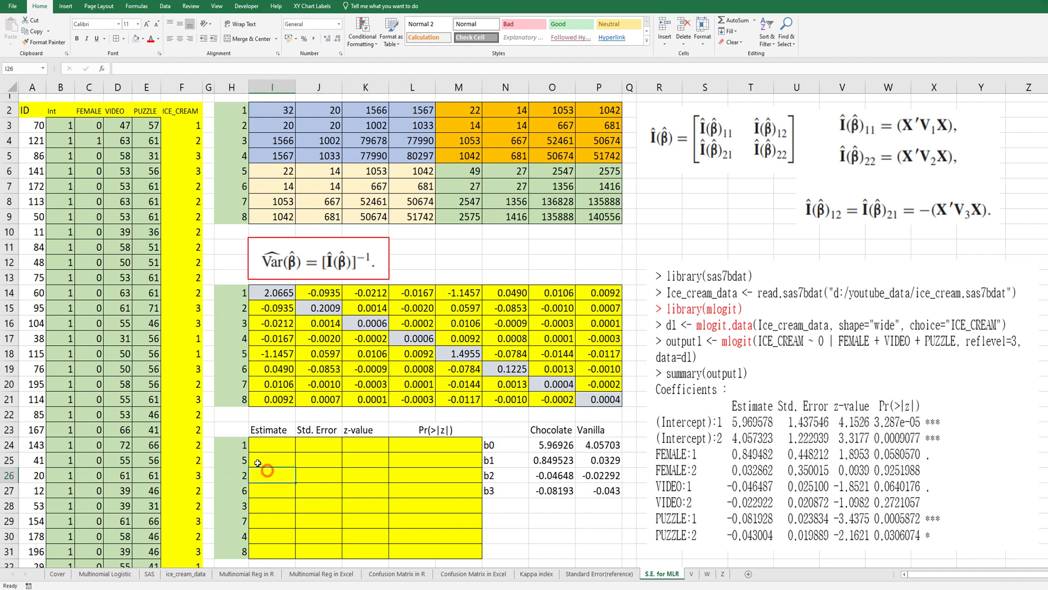
pyautogui.click(239, 449)
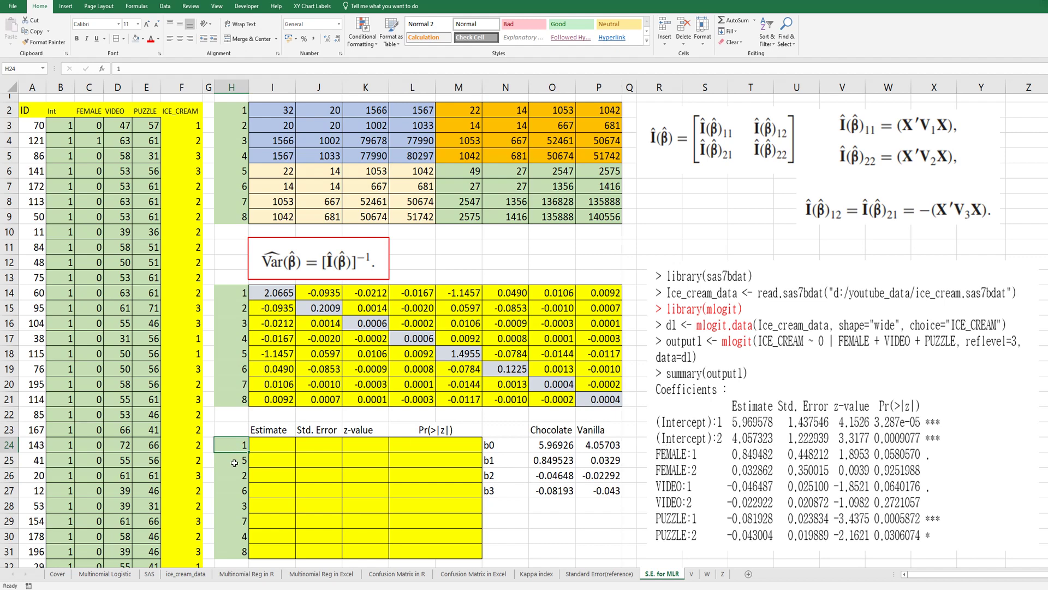
pyautogui.click(274, 446)
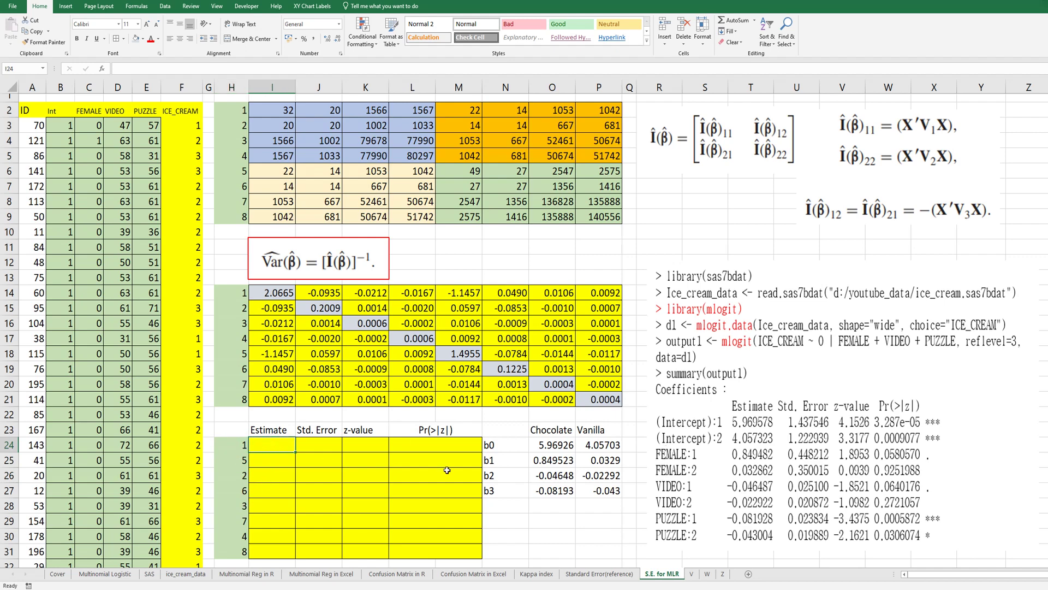
pyautogui.click(552, 446)
pyautogui.moveTo(553, 452); pyautogui.dragTo(274, 445)
pyautogui.click(587, 446)
pyautogui.moveTo(577, 444); pyautogui.dragTo(284, 492)
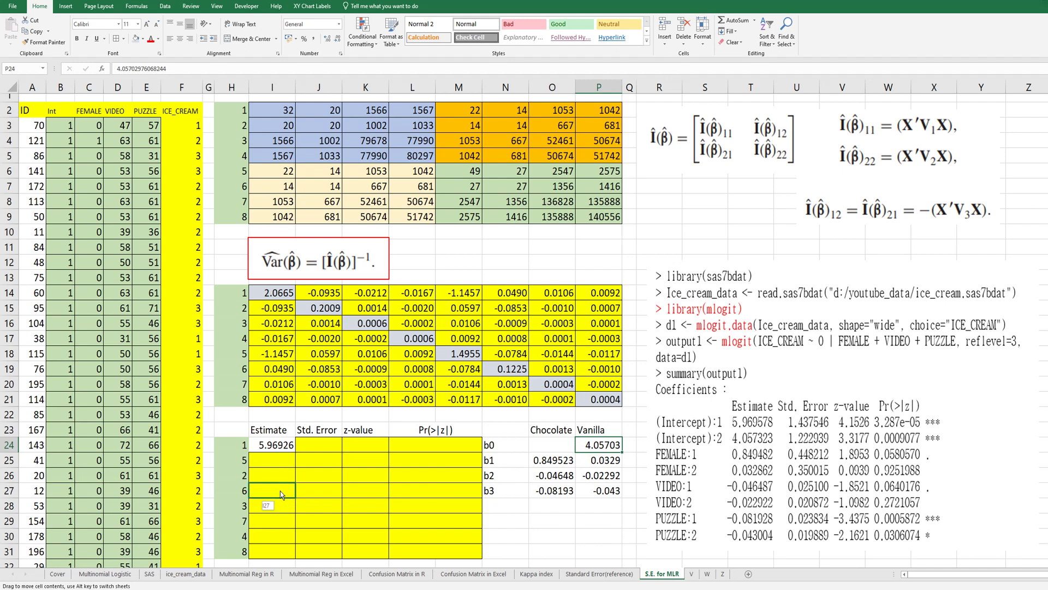
pyautogui.moveTo(280, 491); pyautogui.dragTo(276, 460)
# - Move the Chocolate and Vanilla b1 estimates from O25 and P25 into I26 and I27
pyautogui.click(557, 458)
pyautogui.moveTo(557, 458); pyautogui.dragTo(281, 483)
pyautogui.click(601, 461)
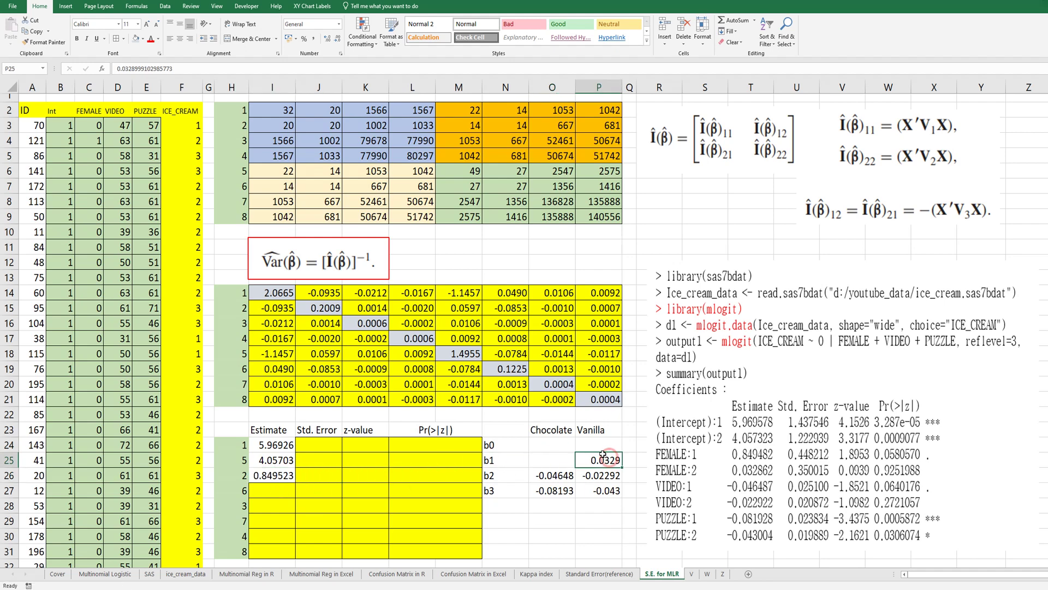
pyautogui.moveTo(599, 452); pyautogui.dragTo(281, 485)
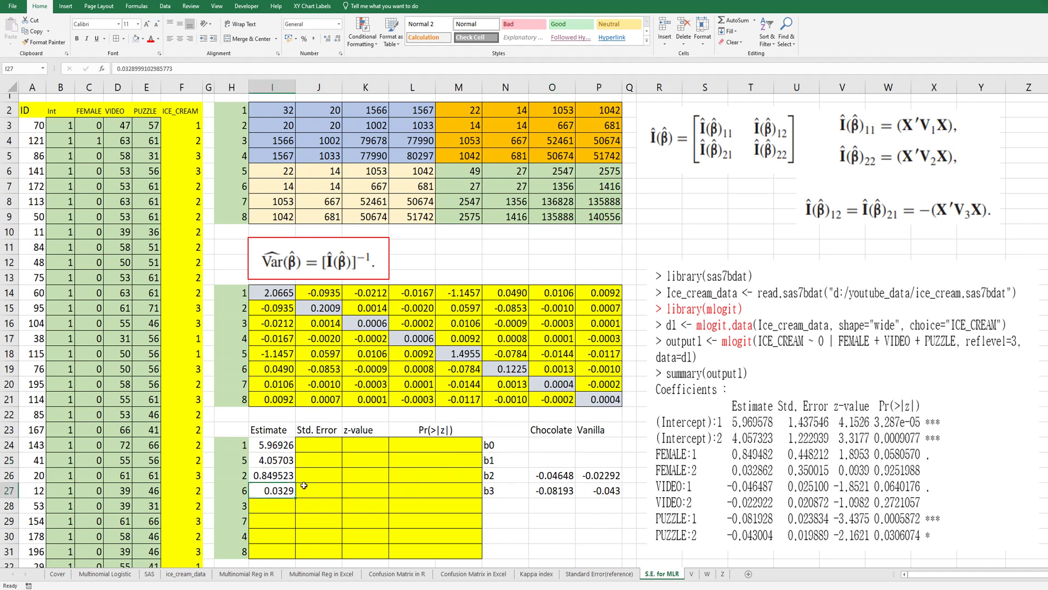
# - Move the Chocolate and Vanilla b2 estimates from O26 and P26 into I28 and I29
pyautogui.click(546, 475)
pyautogui.moveTo(550, 468); pyautogui.dragTo(279, 505)
pyautogui.click(604, 479)
pyautogui.moveTo(601, 468); pyautogui.dragTo(276, 523)
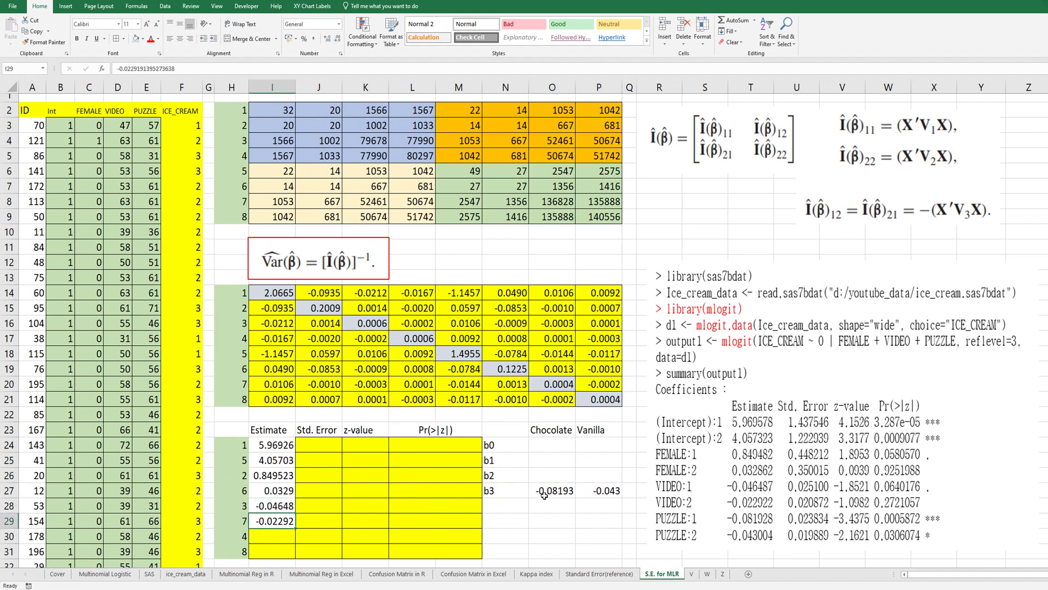
# - Move the Chocolate and Vanilla b3 estimates from O27 and P27 into I30 and I31
pyautogui.click(543, 494)
pyautogui.moveTo(553, 482); pyautogui.dragTo(276, 536)
pyautogui.click(599, 490)
pyautogui.moveTo(598, 486); pyautogui.dragTo(283, 548)
# - Write the formula =VLOOKUP(H24,$H$14:$P$21,H24+1,FALSE) in J24 to look up the matching diagonal variance of the inverse matrix
pyautogui.click(323, 451)
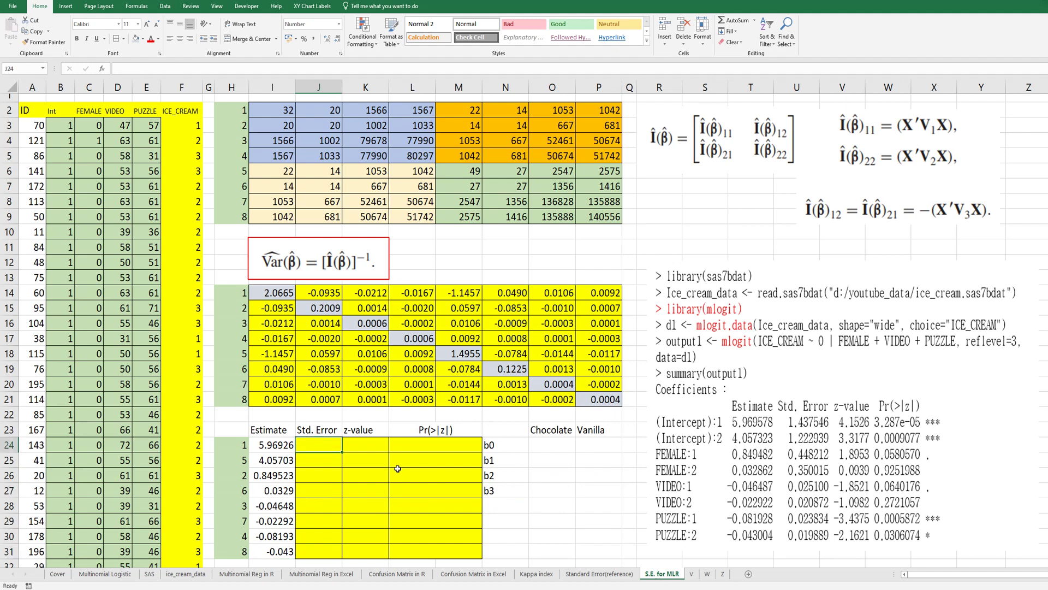
pyautogui.write('=vlookup(')
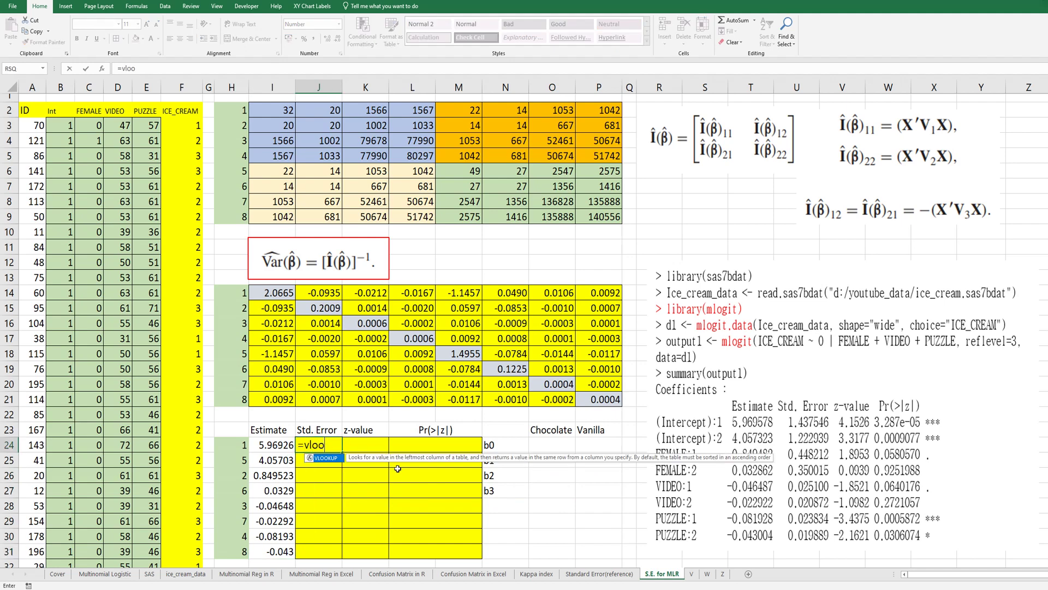
pyautogui.press('Left')
pyautogui.press('Left')
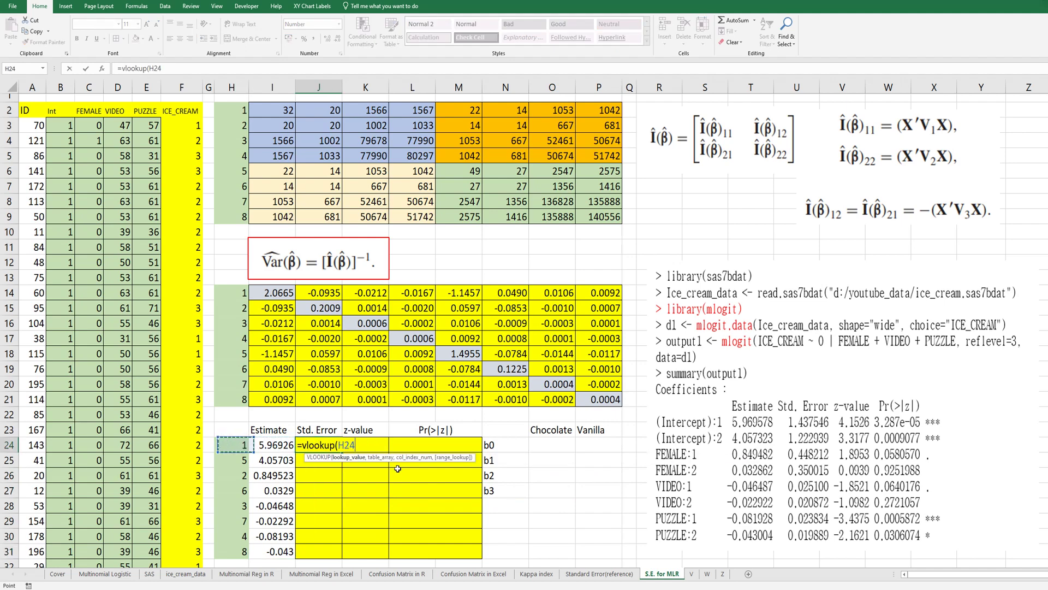
pyautogui.write(',')
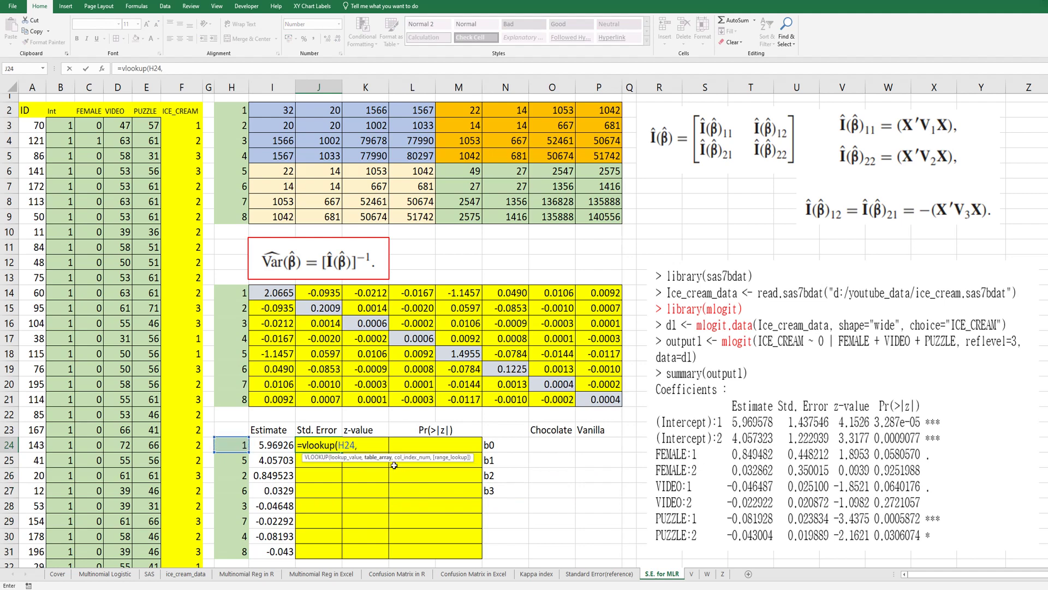
pyautogui.moveTo(251, 295); pyautogui.dragTo(590, 398)
pyautogui.press('F4')
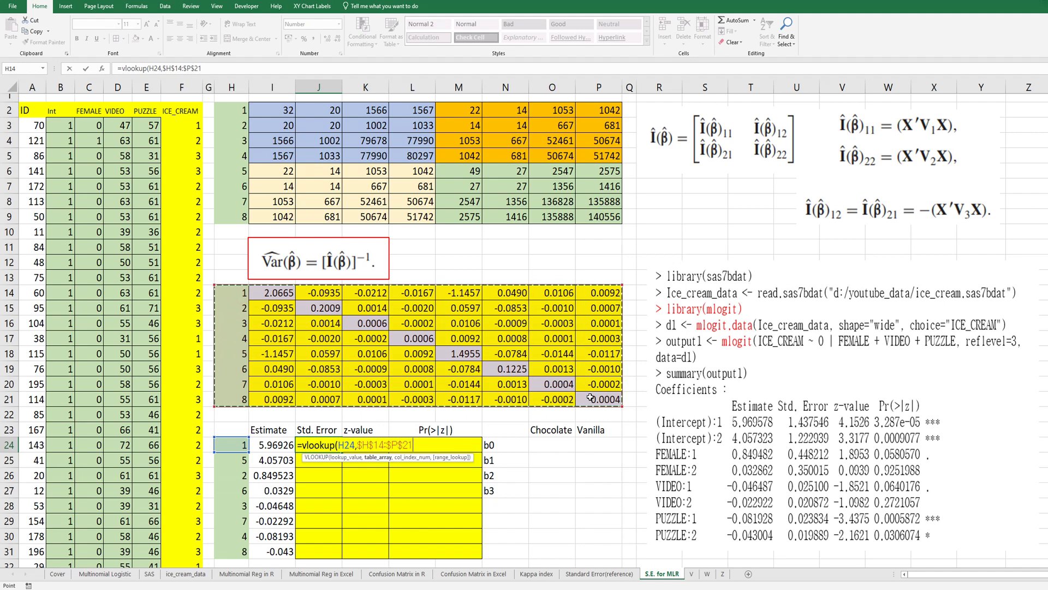
pyautogui.write(',')
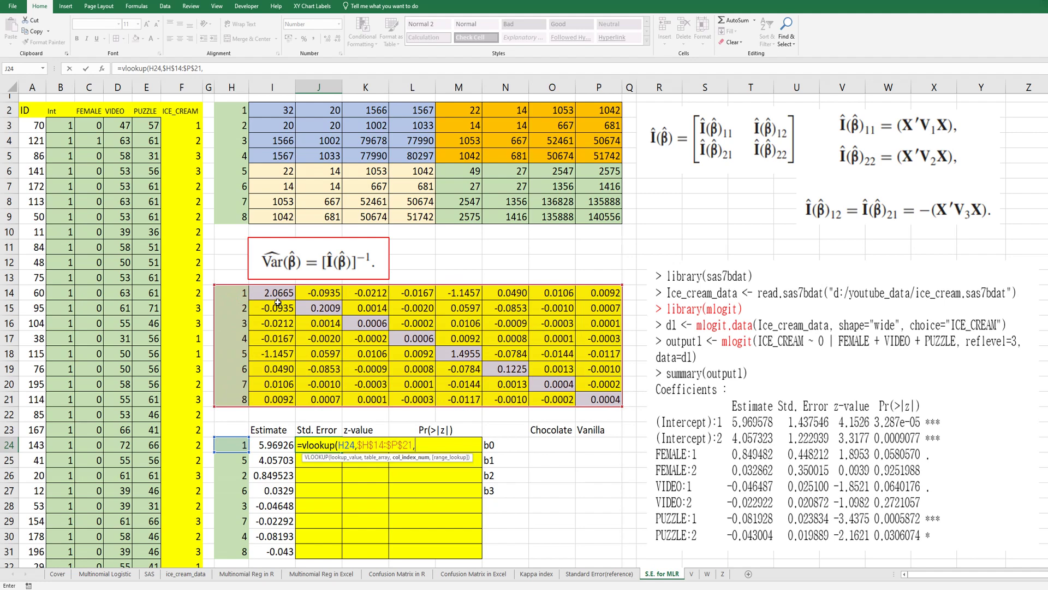
pyautogui.click(240, 444)
pyautogui.write('+')
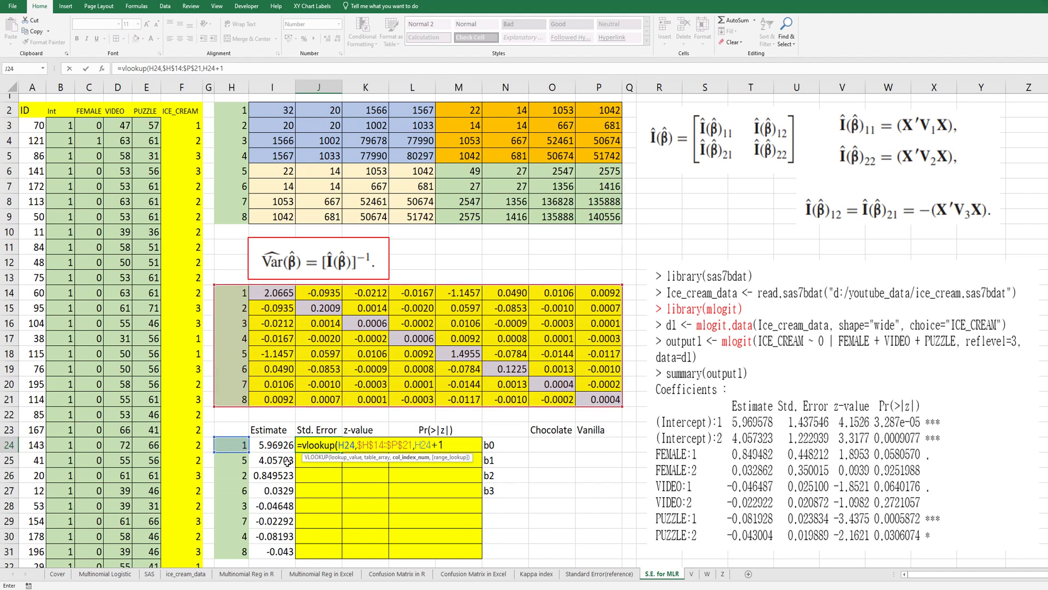
pyautogui.write('1,false)')
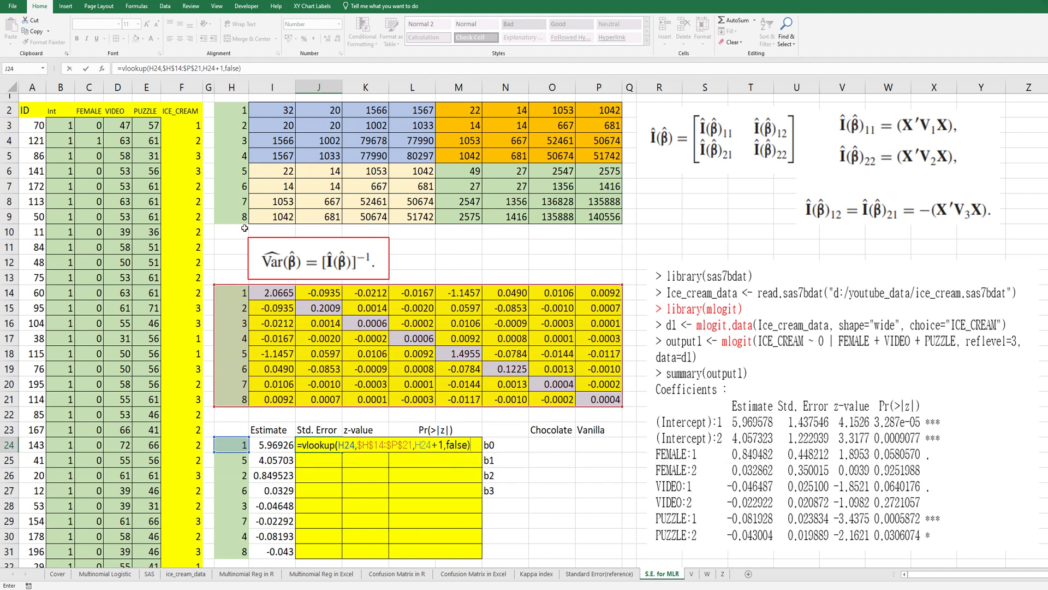
# - Wrap the VLOOKUP formula in J24 in SQRT and fill it down the Std. Error column to J31
pyautogui.click(122, 68)
pyautogui.write('sqrt')
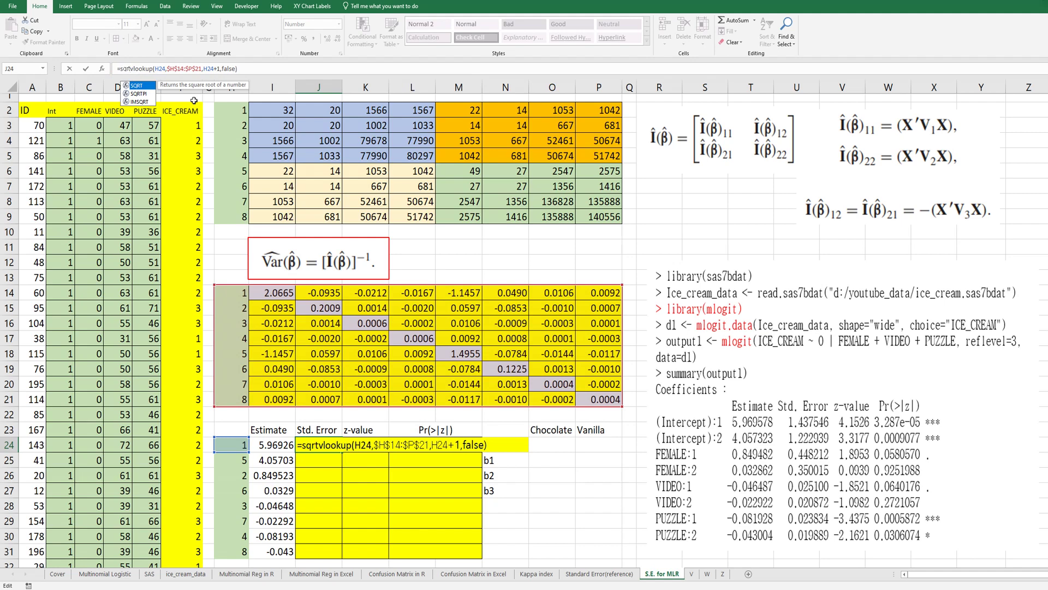
pyautogui.write('(')
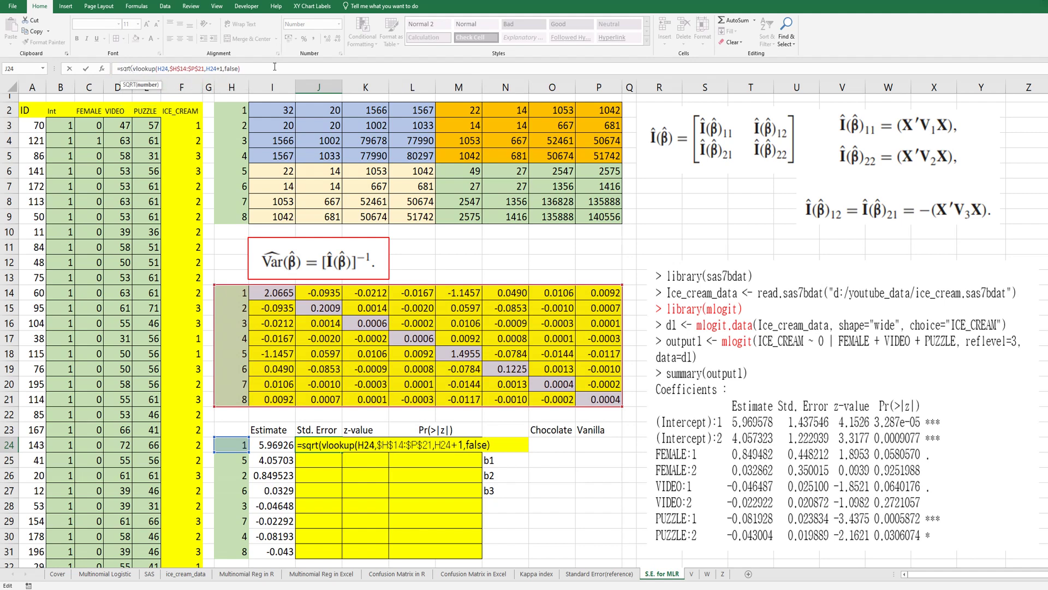
pyautogui.press('Return')
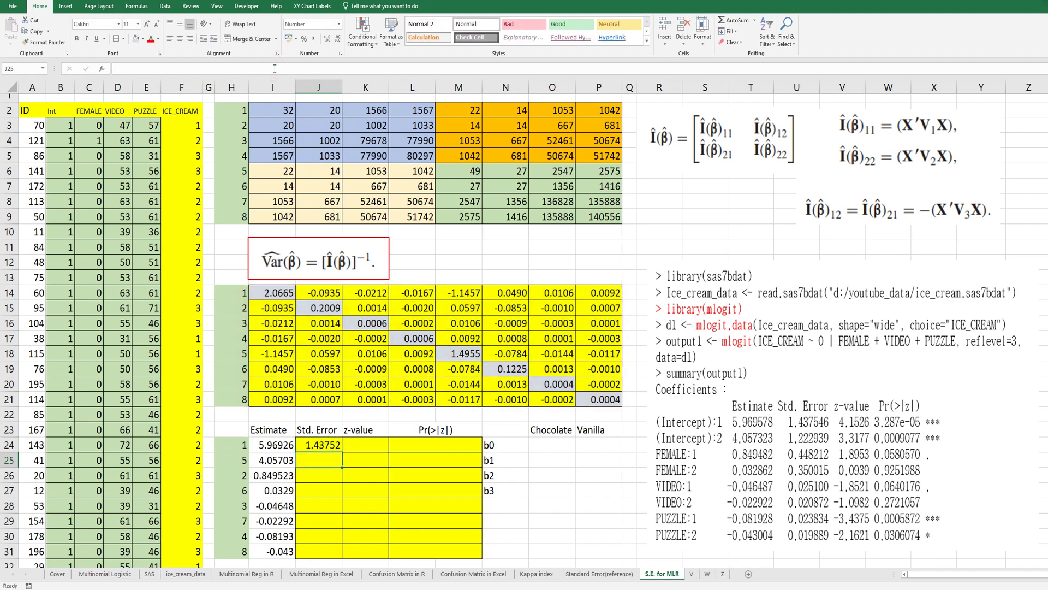
pyautogui.press('Up')
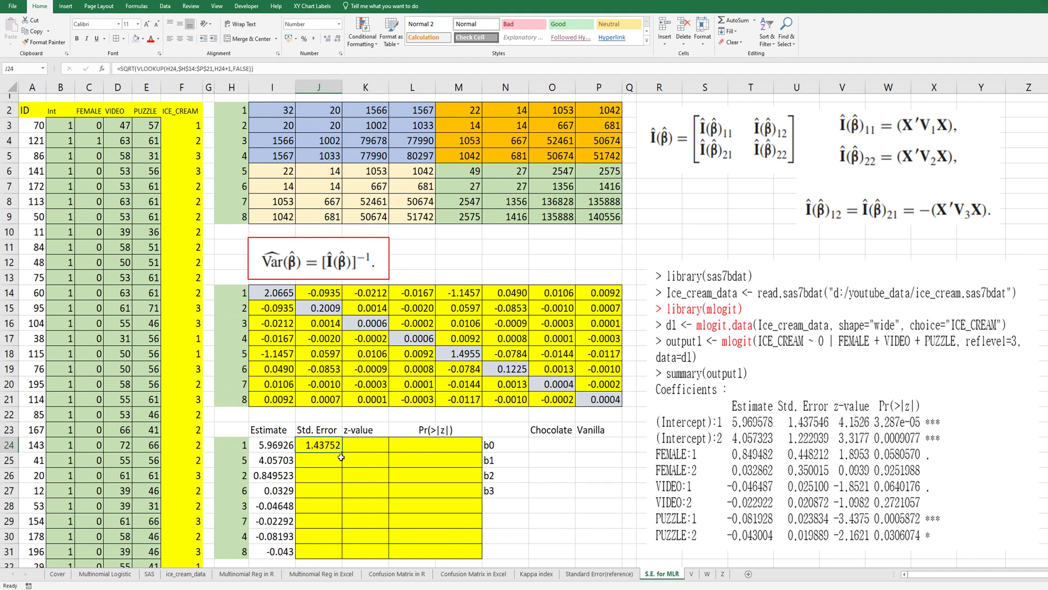
pyautogui.moveTo(341, 452); pyautogui.dragTo(342, 556)
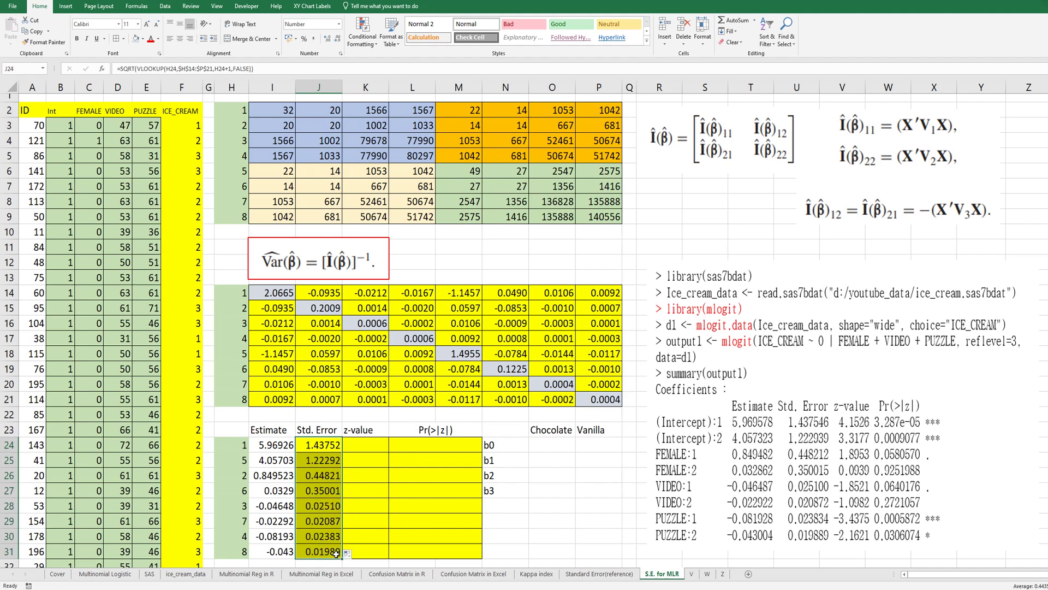
# - Calculate the z-value in K24 with =I24/J24 and fill the formula down to K31
pyautogui.click(361, 444)
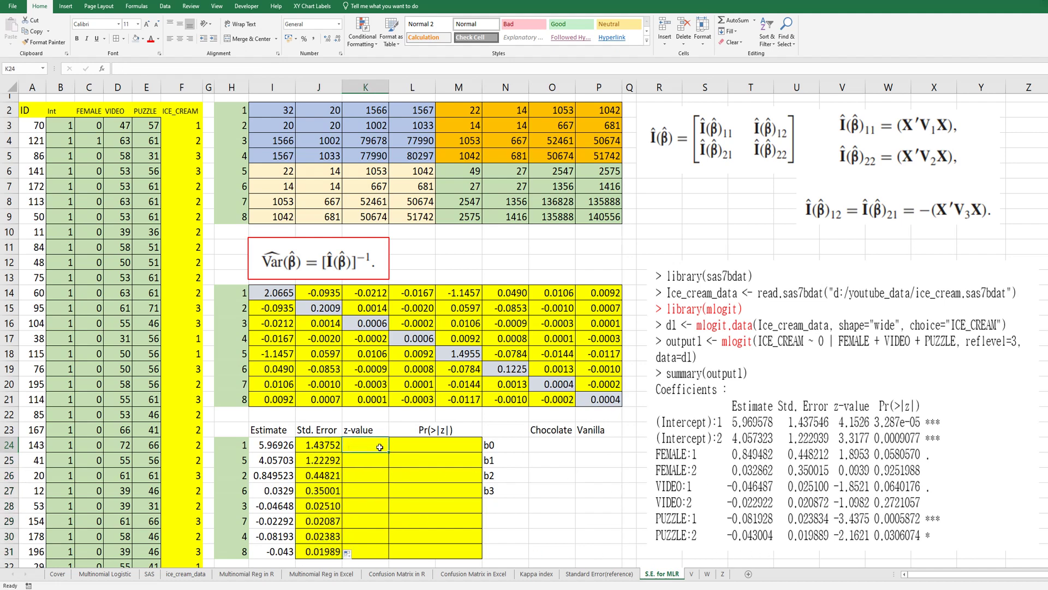
pyautogui.write('=')
pyautogui.press('Left')
pyautogui.press('Left')
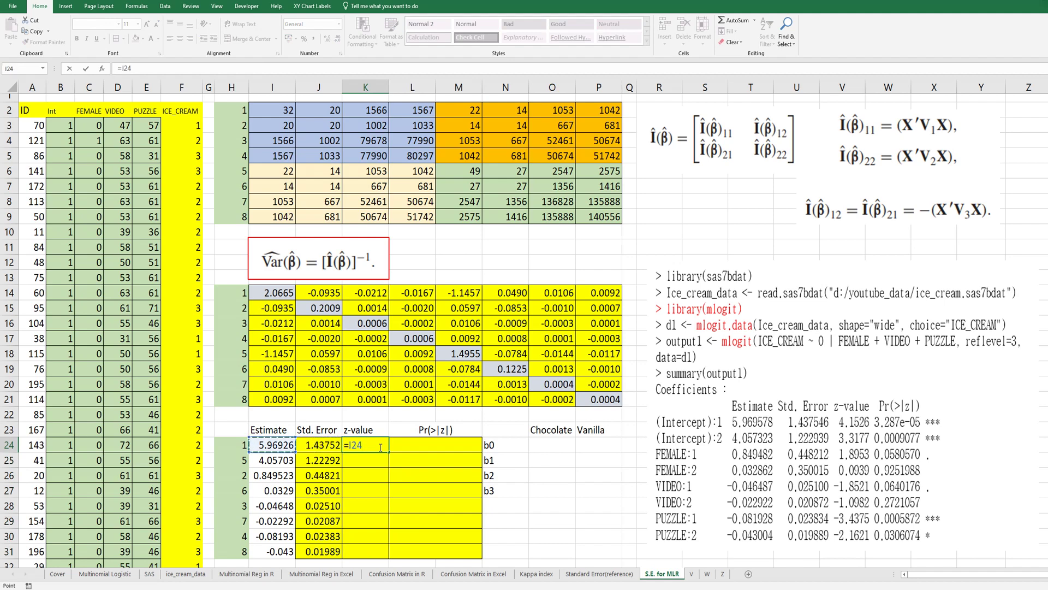
pyautogui.write('/')
pyautogui.press('Left')
pyautogui.press('Return')
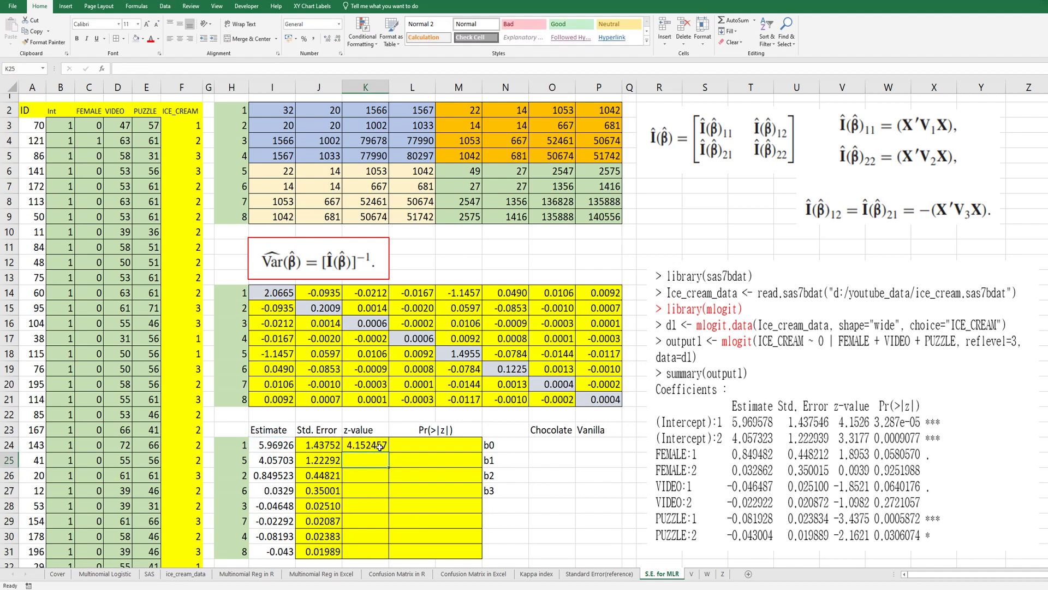
pyautogui.click(380, 447)
pyautogui.moveTo(389, 452); pyautogui.dragTo(388, 552)
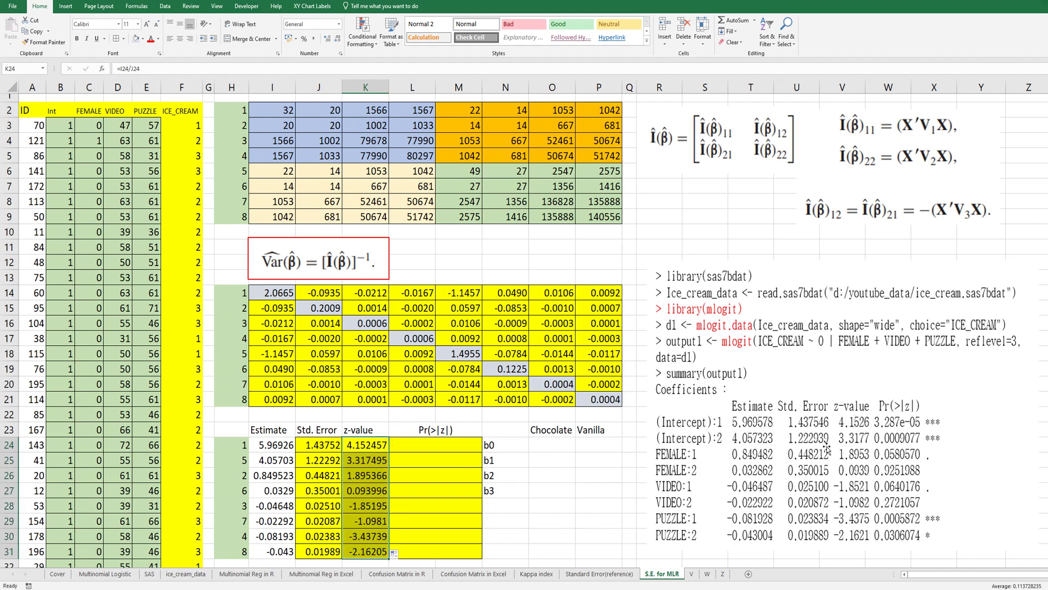
# - Calculate the two-tailed p-value in L24 with =2*(1-NORM.S.DIST(K24,TRUE)) and fill the formula down the Pr(>|z|) column to row 31
pyautogui.click(428, 445)
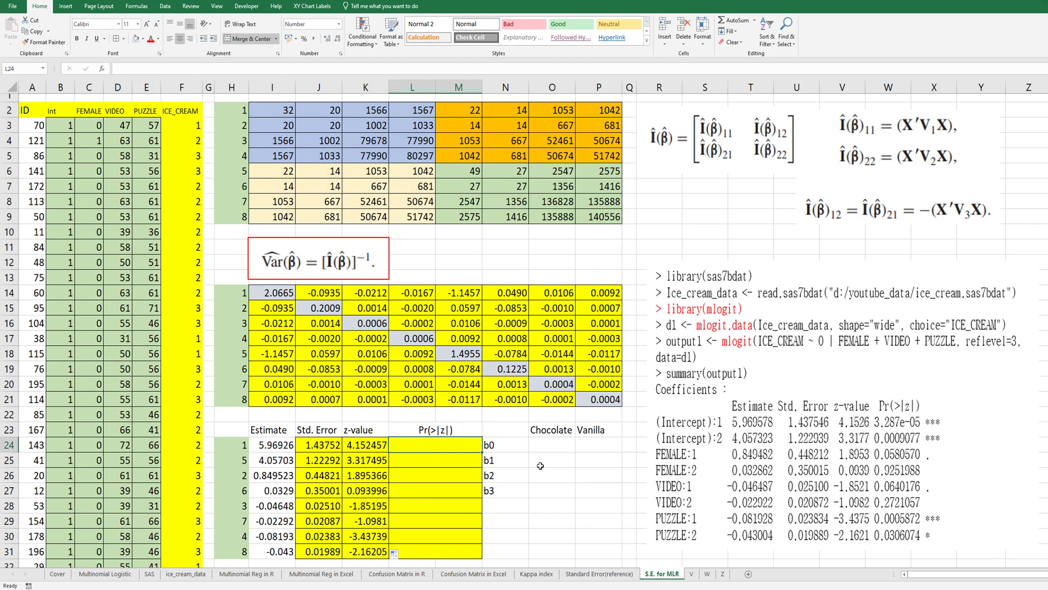
pyautogui.write('=')
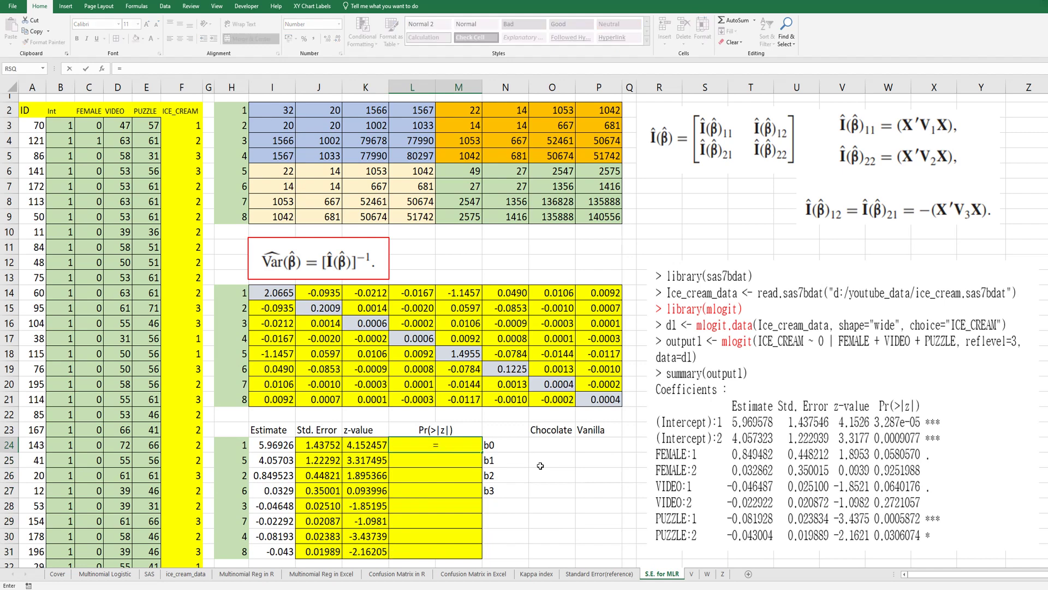
pyautogui.write('2*(1-nor')
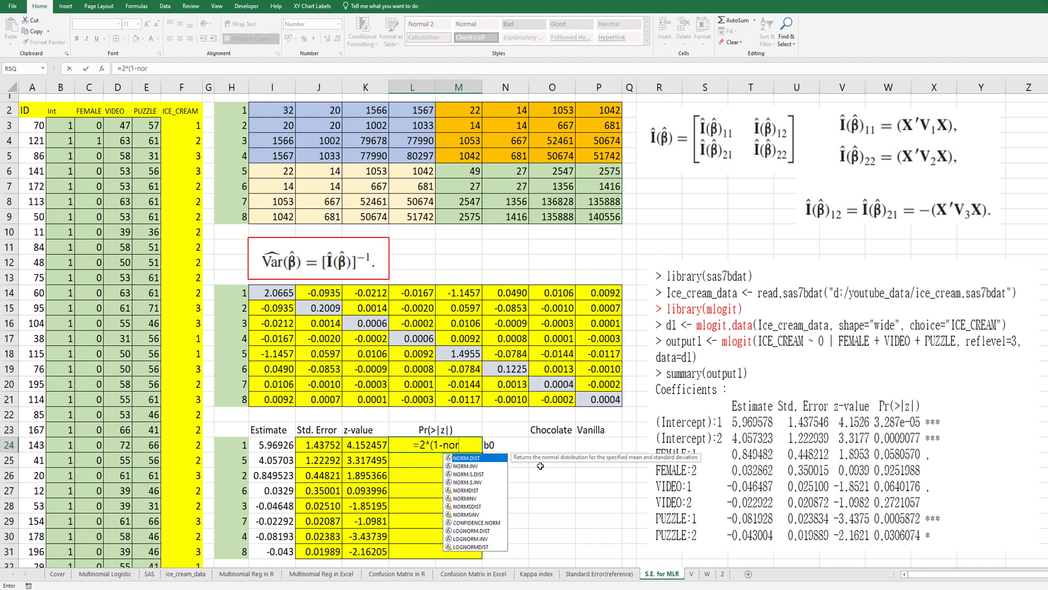
pyautogui.write('m.s.dist(')
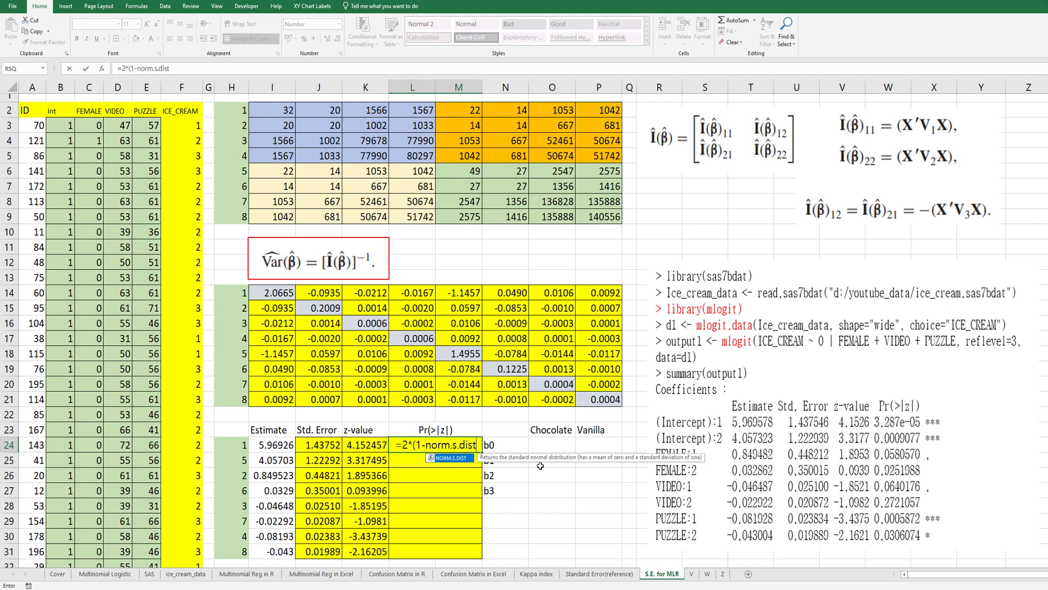
pyautogui.click(368, 445)
pyautogui.write(',')
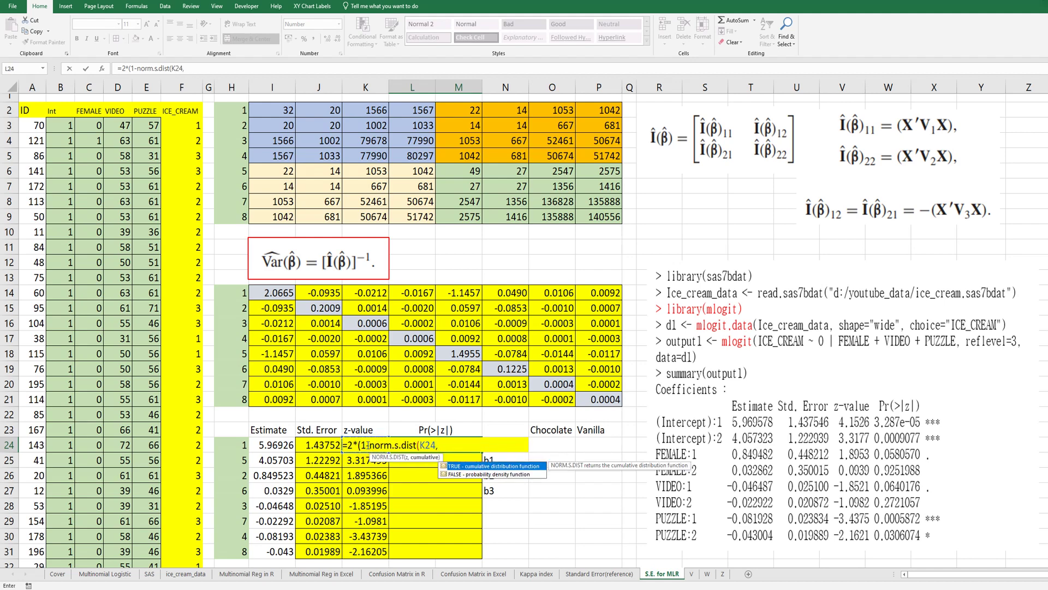
pyautogui.write('true)')
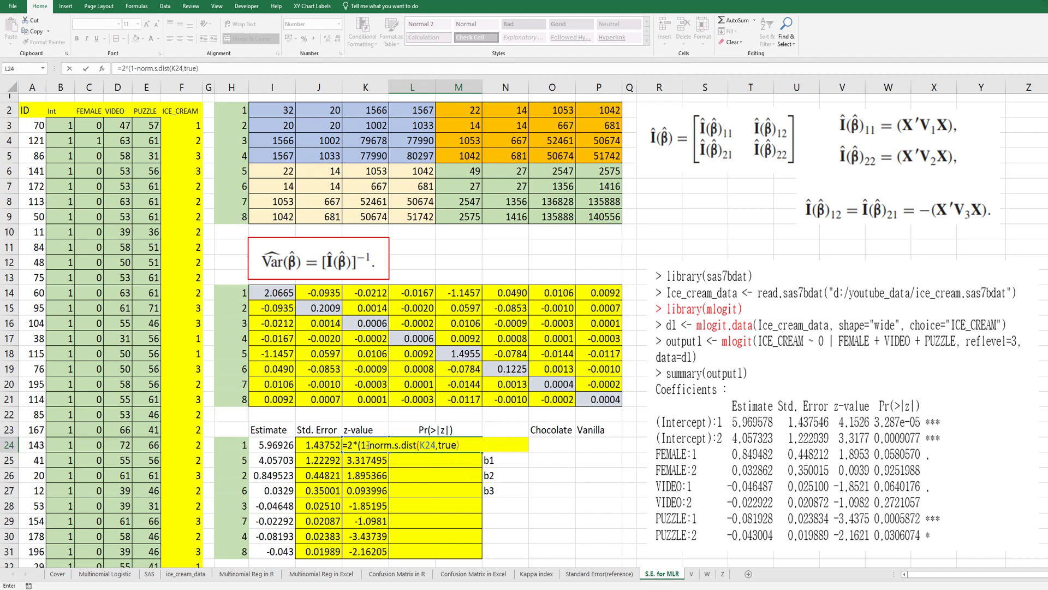
pyautogui.write(')')
pyautogui.press('Return')
pyautogui.click(415, 445)
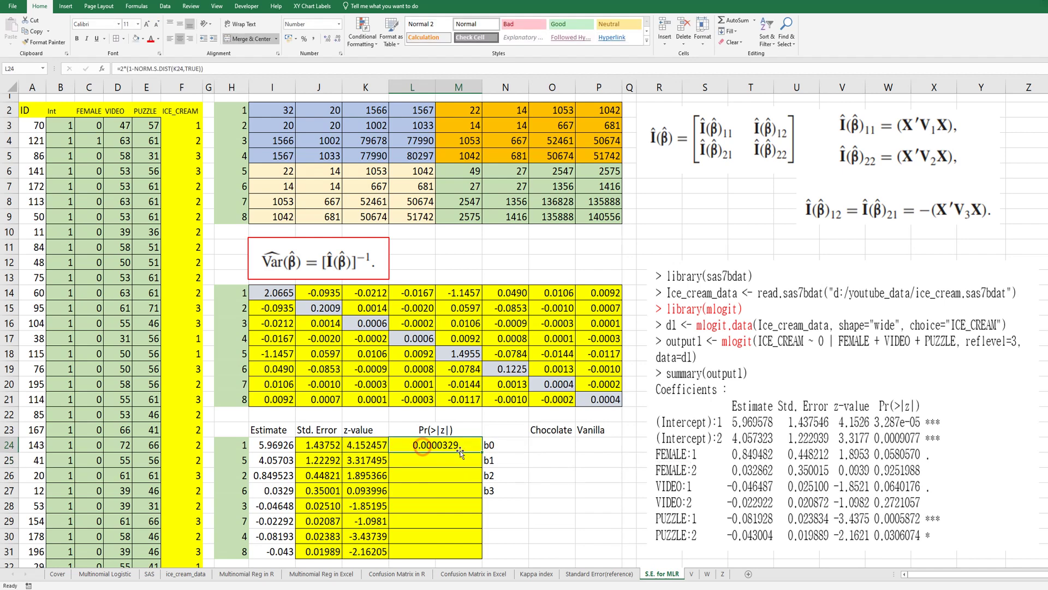
pyautogui.moveTo(484, 454); pyautogui.dragTo(484, 557)
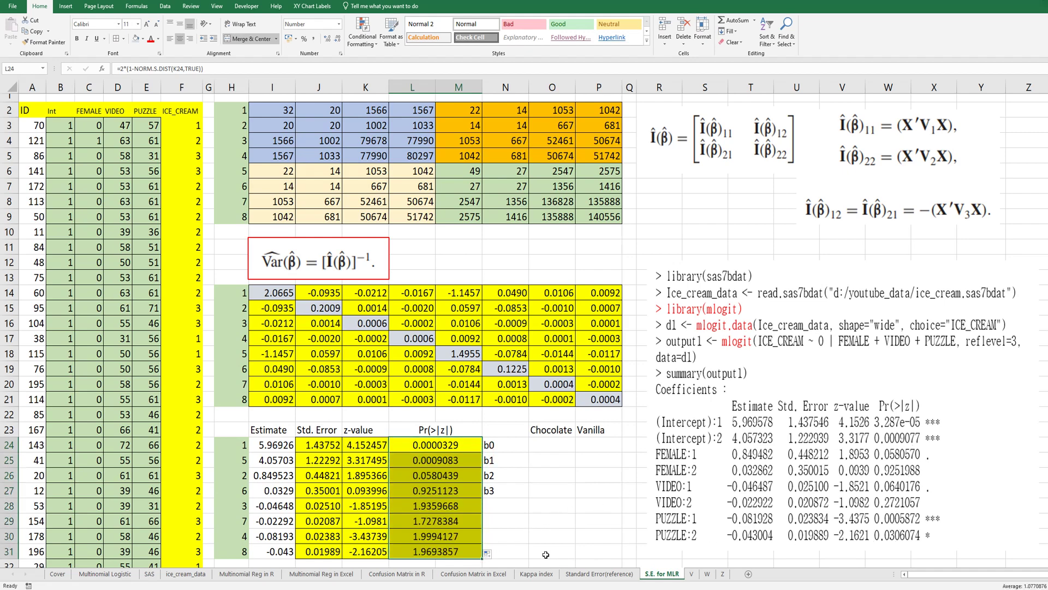
# - Wrap the K24 reference in the L24 p-value formula in ABS, giving =2*(1-NORM.S.DIST(ABS(K24),TRUE))
pyautogui.click(456, 444)
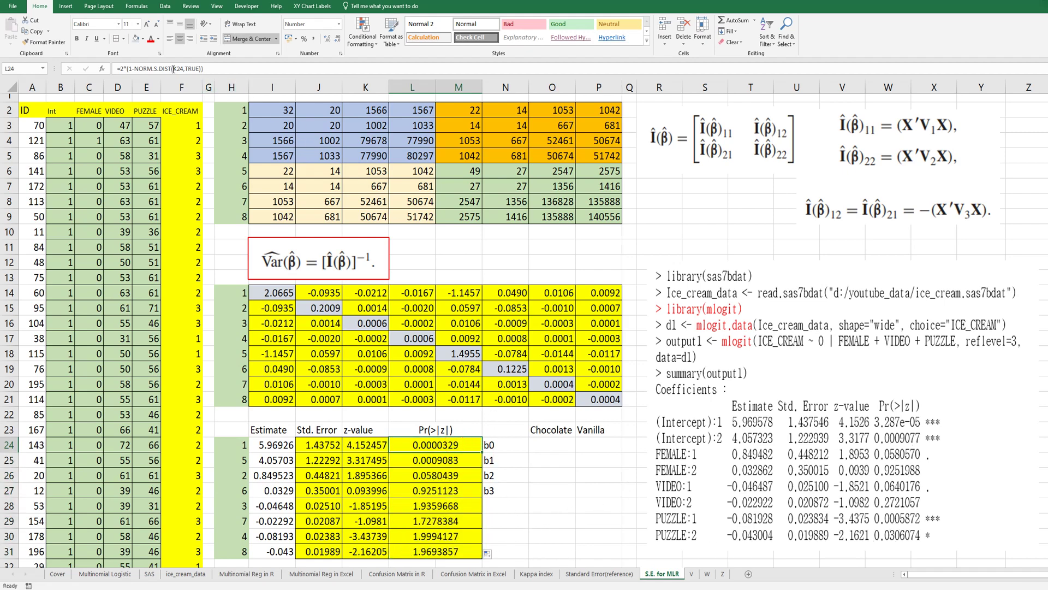
pyautogui.click(459, 551)
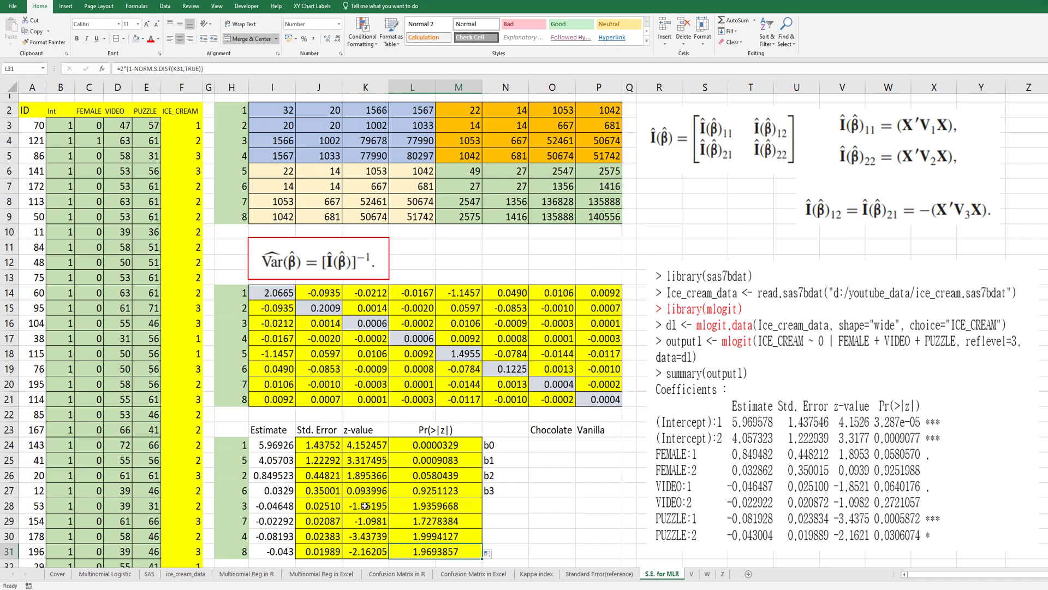
pyautogui.click(431, 451)
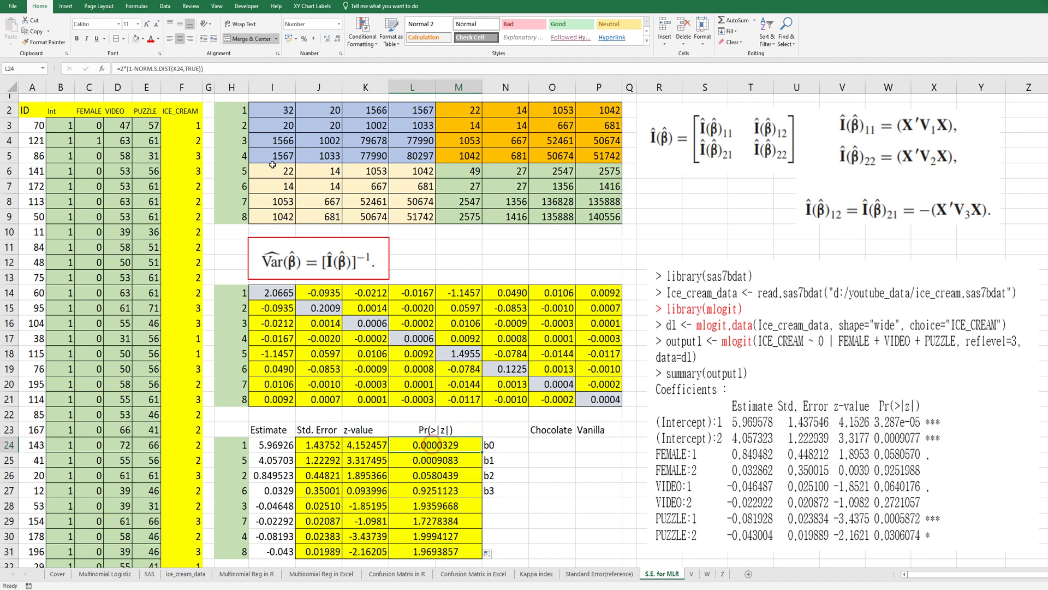
pyautogui.click(173, 69)
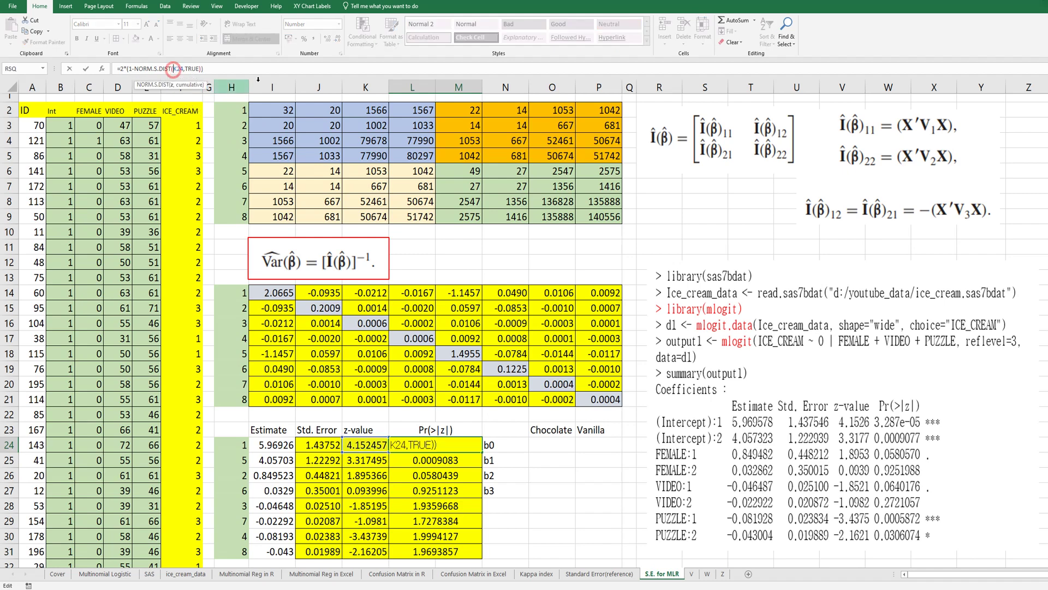
pyautogui.write('abs')
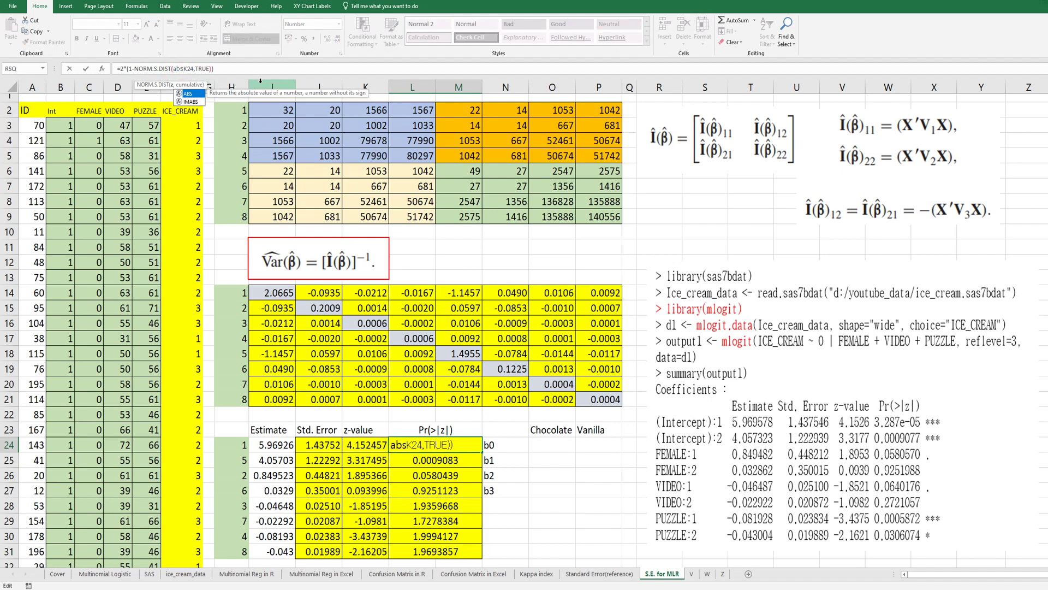
pyautogui.write('(K24)')
pyautogui.press('Return')
# - Try to copy the L24 formula and paste it over the Pr(>|z|) cells down to row 31
pyautogui.press('Up')
pyautogui.hotkey('ctrl', 'c')
pyautogui.hotkey('ctrl', 'shift', 'Down')
pyautogui.hotkey('ctrl', 'v')
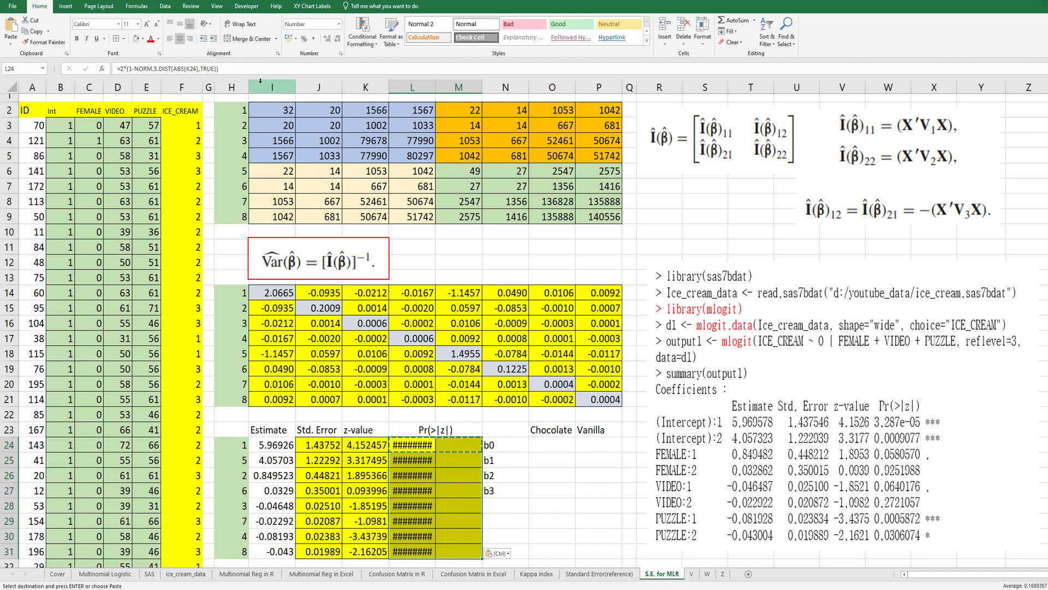
pyautogui.hotkey('alt', 'h')
pyautogui.press('m')
pyautogui.press('a')
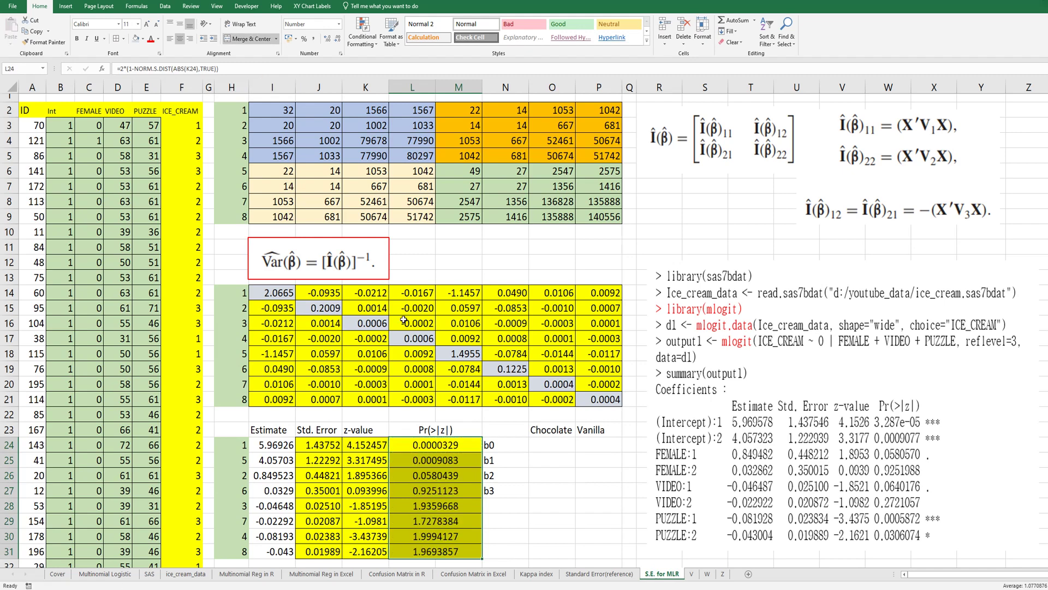
# - Fill the absolute-value p-value formula from L24 down the Pr(>|z|) column to row 31
pyautogui.click(471, 447)
pyautogui.moveTo(481, 452); pyautogui.dragTo(469, 552)
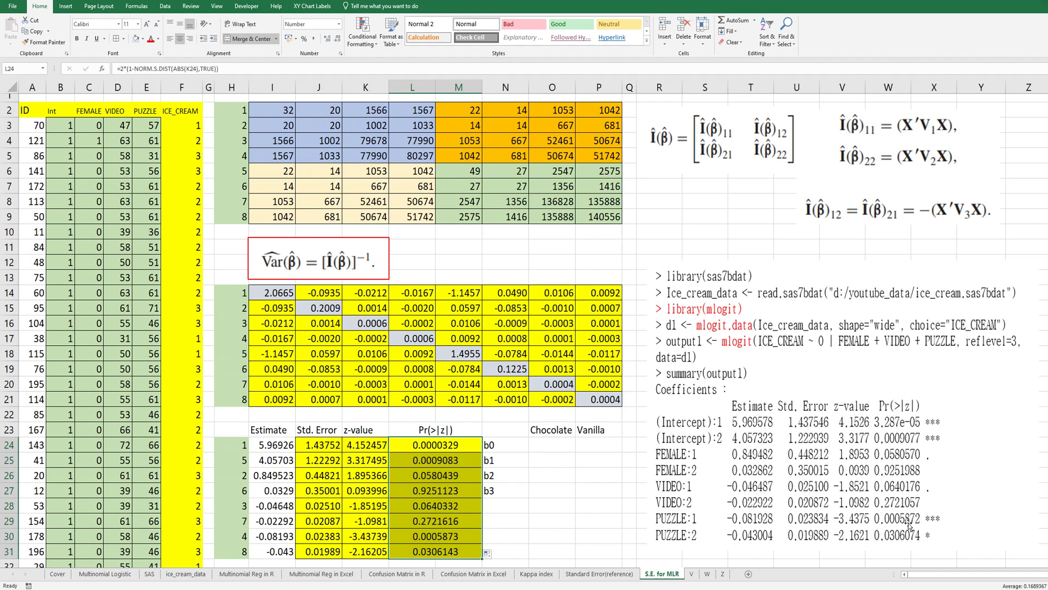
pyautogui.click(560, 480)
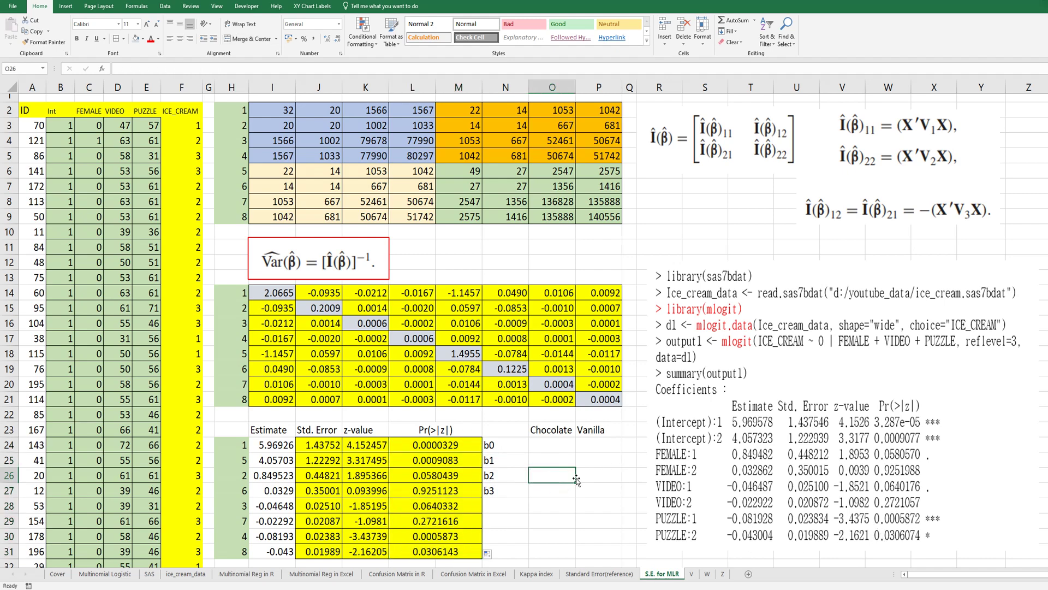